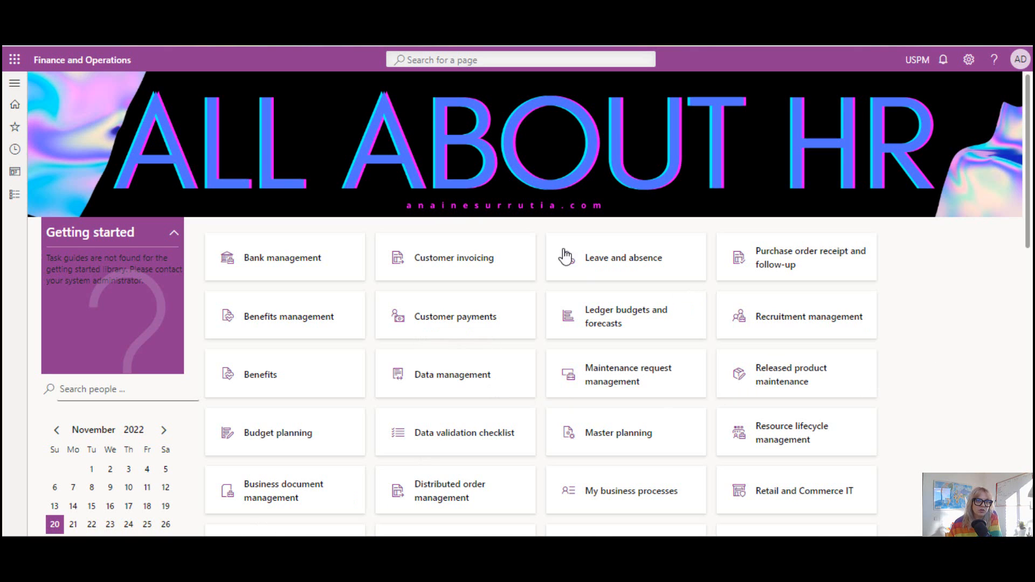
Browse the list of modules and display the contents of the Human resources module.
click(15, 86)
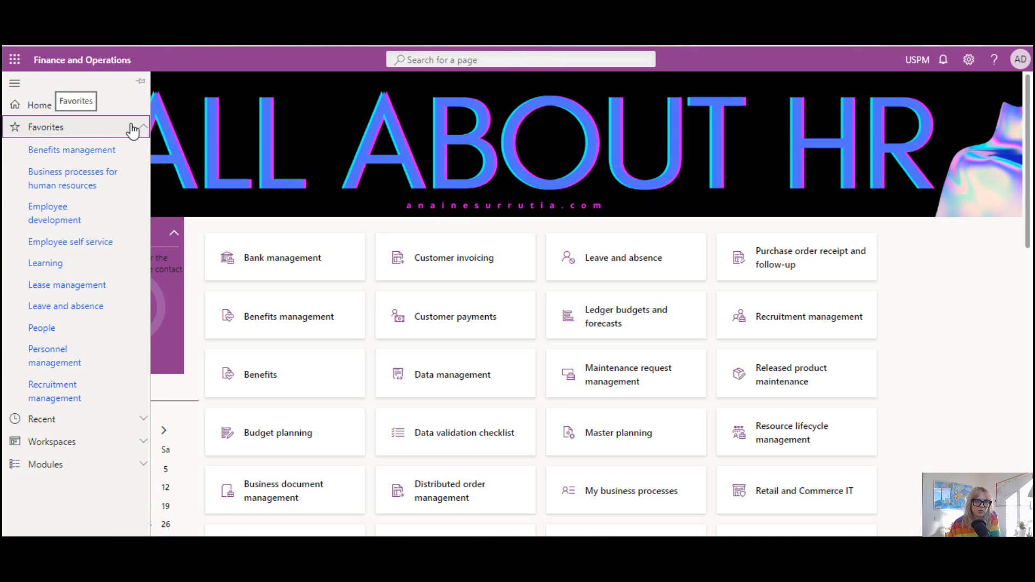
click(110, 135)
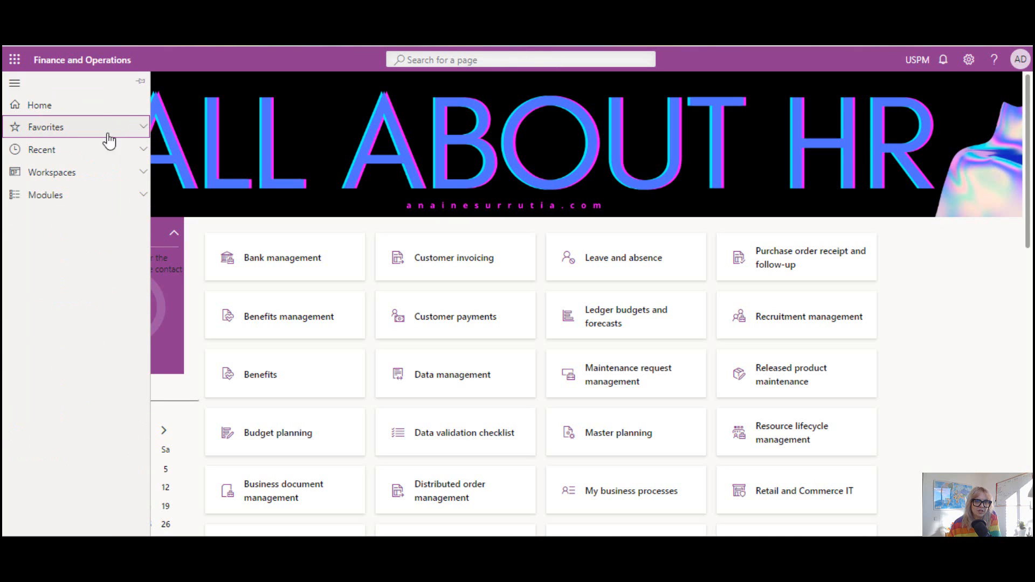
click(78, 201)
scroll(76, 213, down, 10)
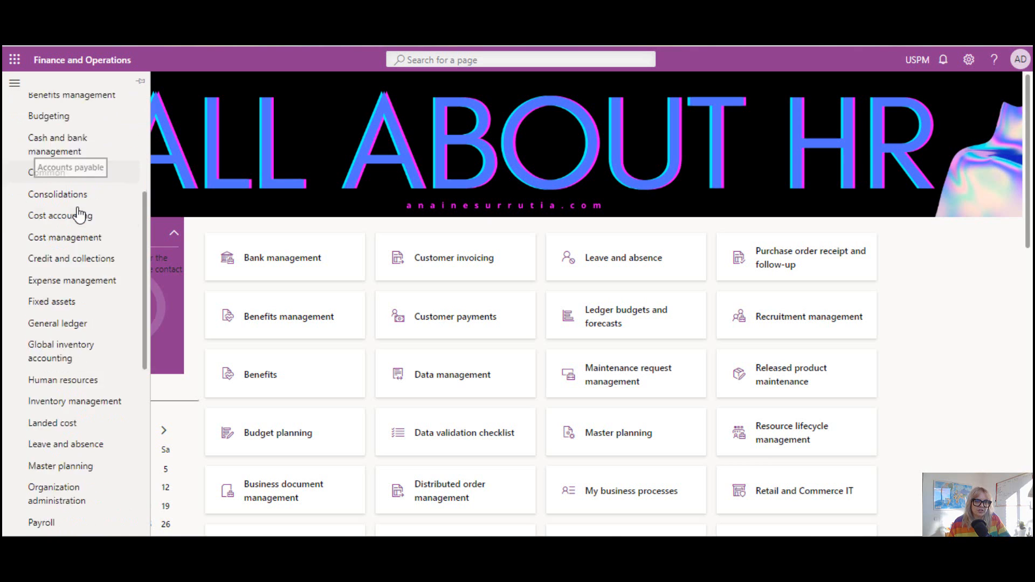
scroll(86, 269, up, 4)
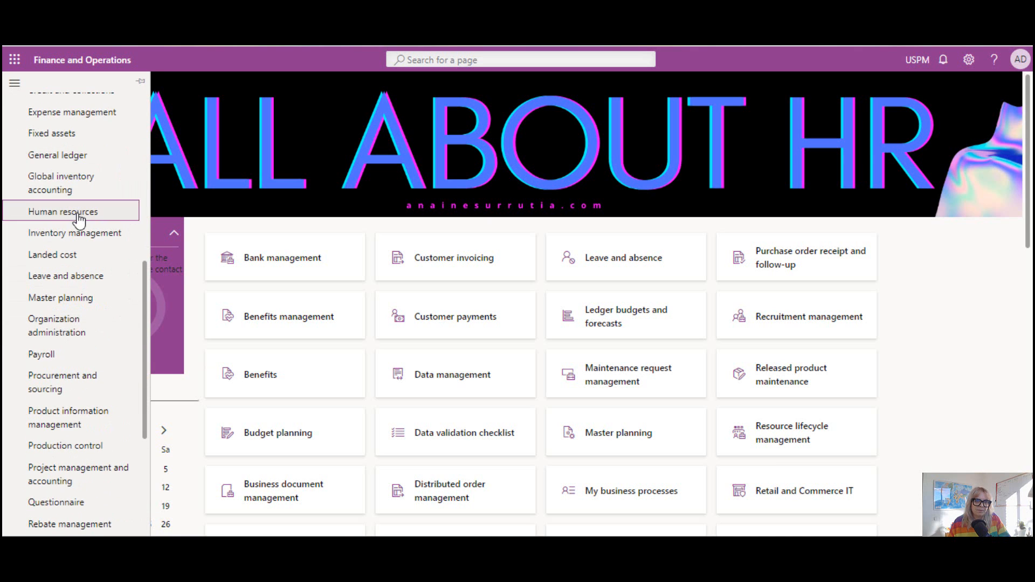
click(123, 216)
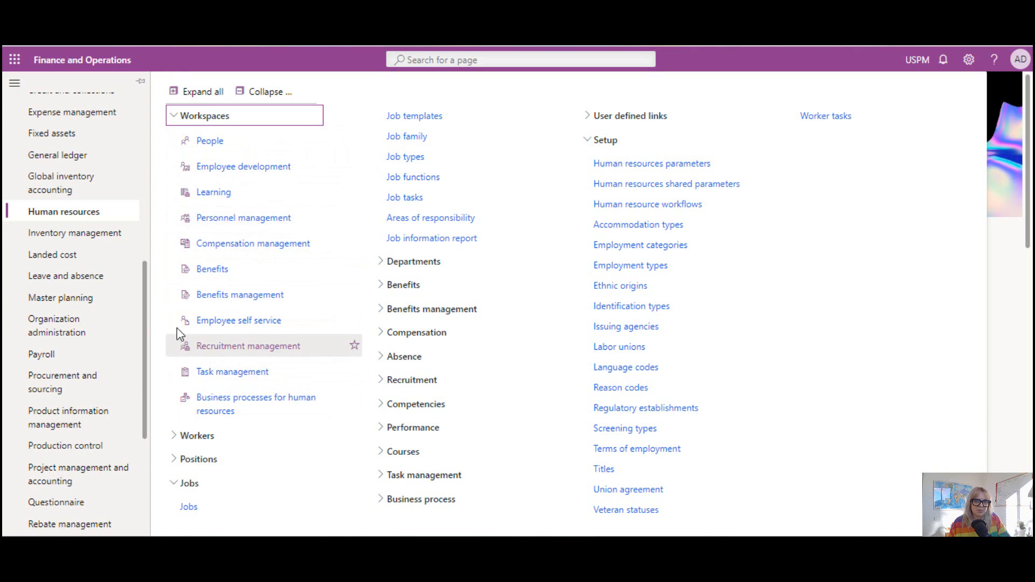
scroll(100, 305, up, 5)
scroll(96, 299, up, 4)
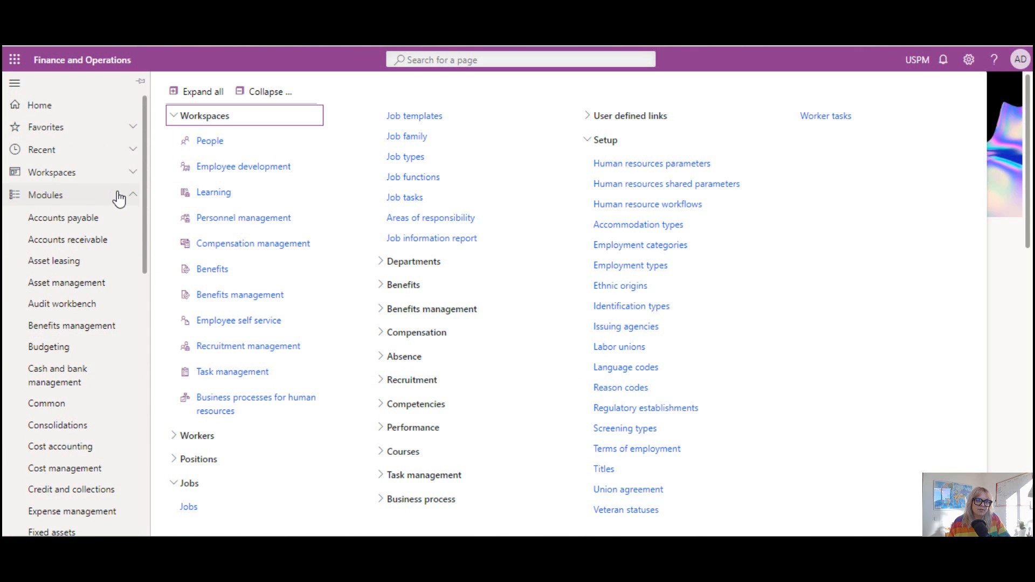
Look through the list of available workspaces from beginning to end, with the module list collapsed.
click(120, 194)
click(135, 178)
scroll(99, 262, down, 15)
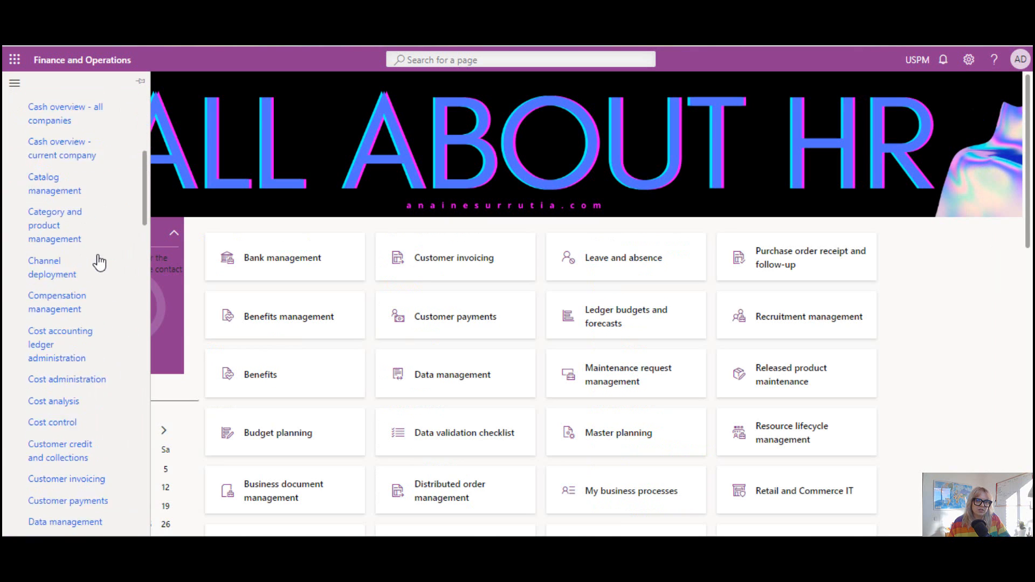
scroll(99, 263, down, 10)
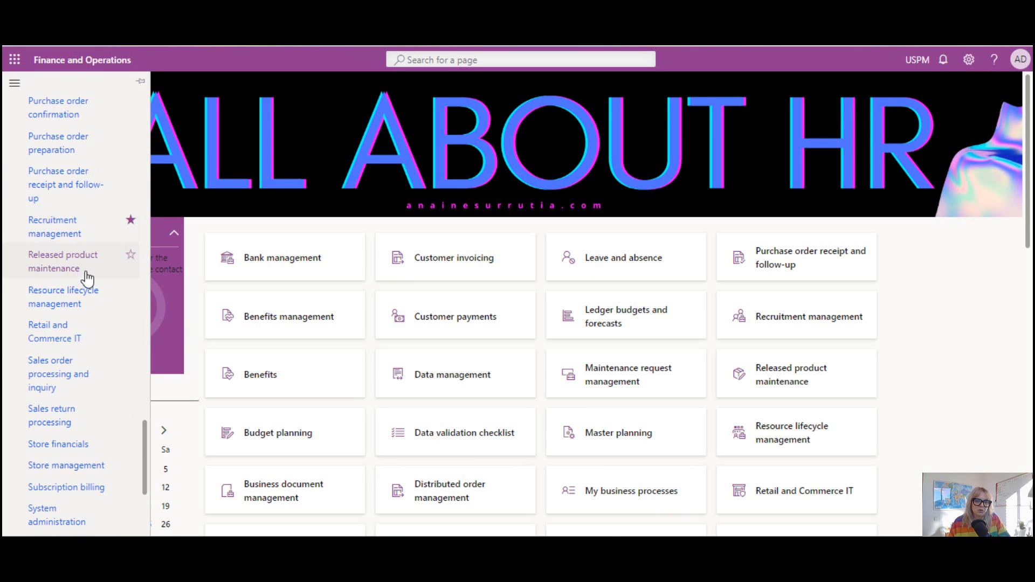
scroll(99, 276, up, 5)
scroll(98, 275, up, 20)
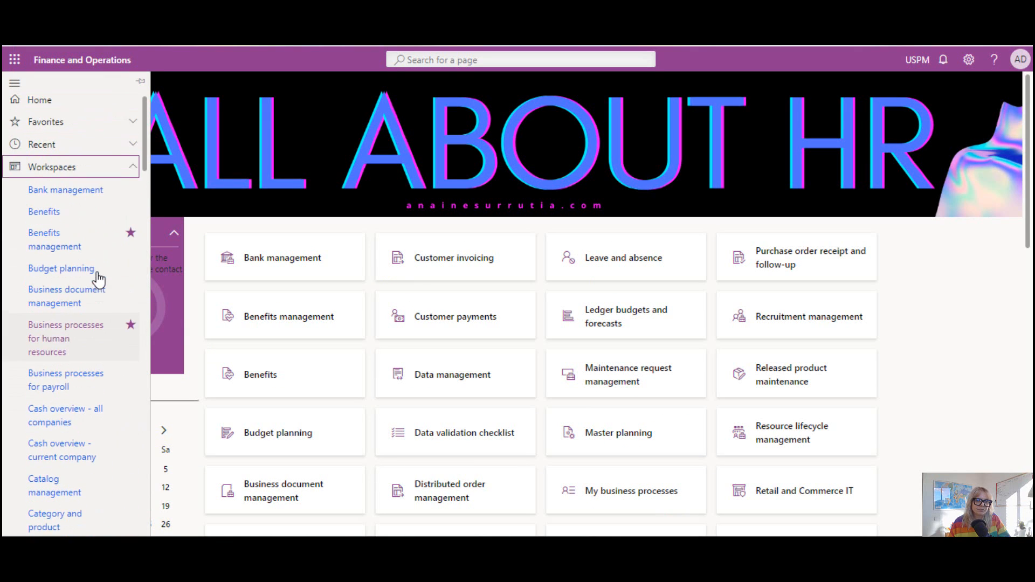
click(132, 176)
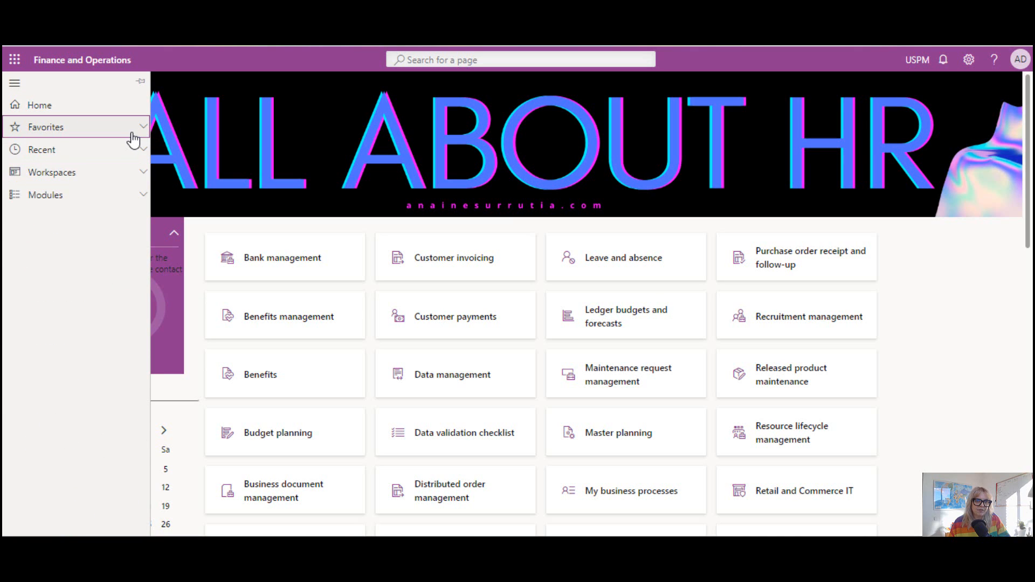
Open the Recruitment management workspace from the favorites and list all recruitment projects.
click(132, 130)
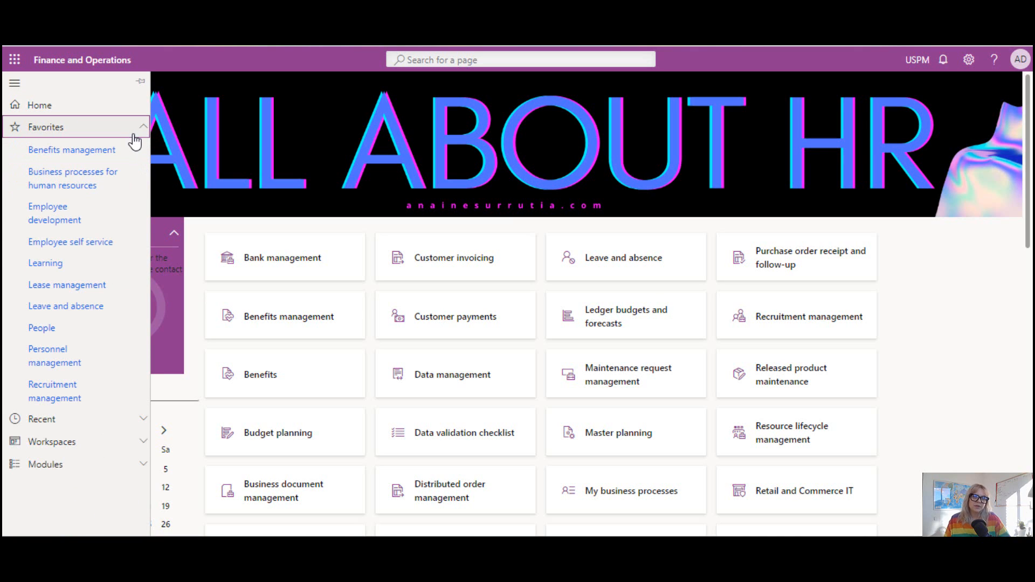
click(75, 385)
click(312, 261)
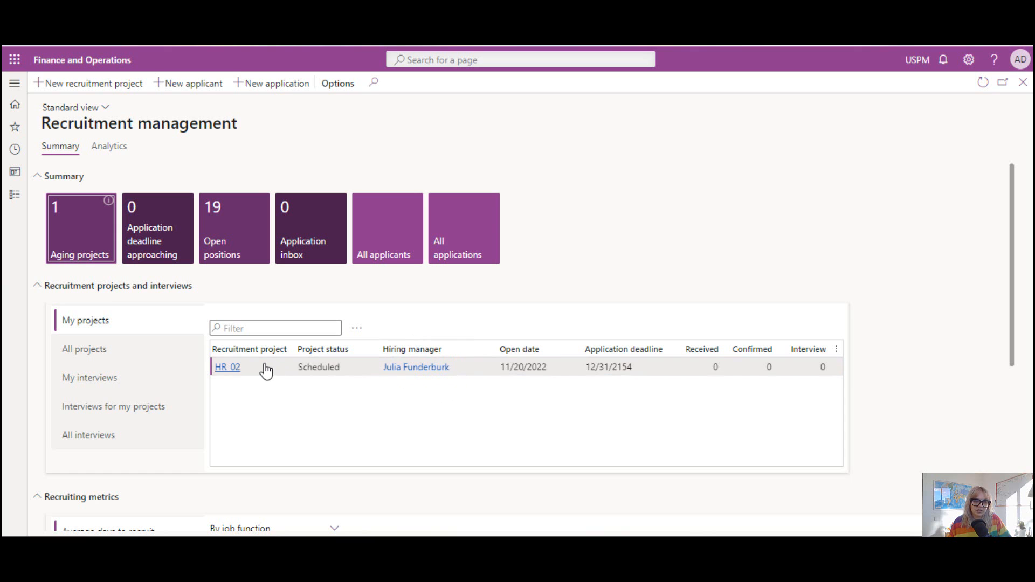
click(108, 348)
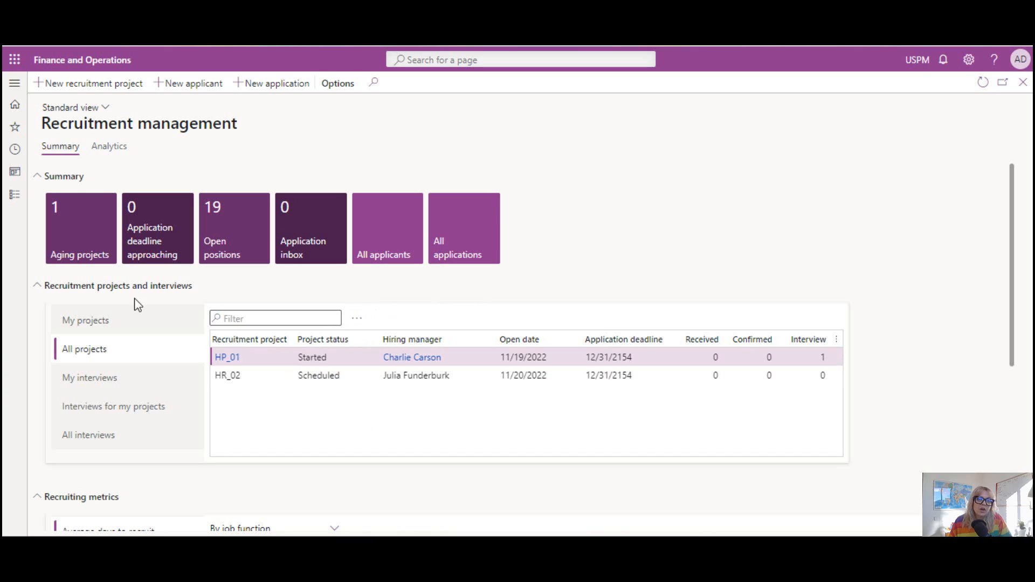
Create a new recruitment project with the ID HR_03 and the description Accountant.
click(59, 91)
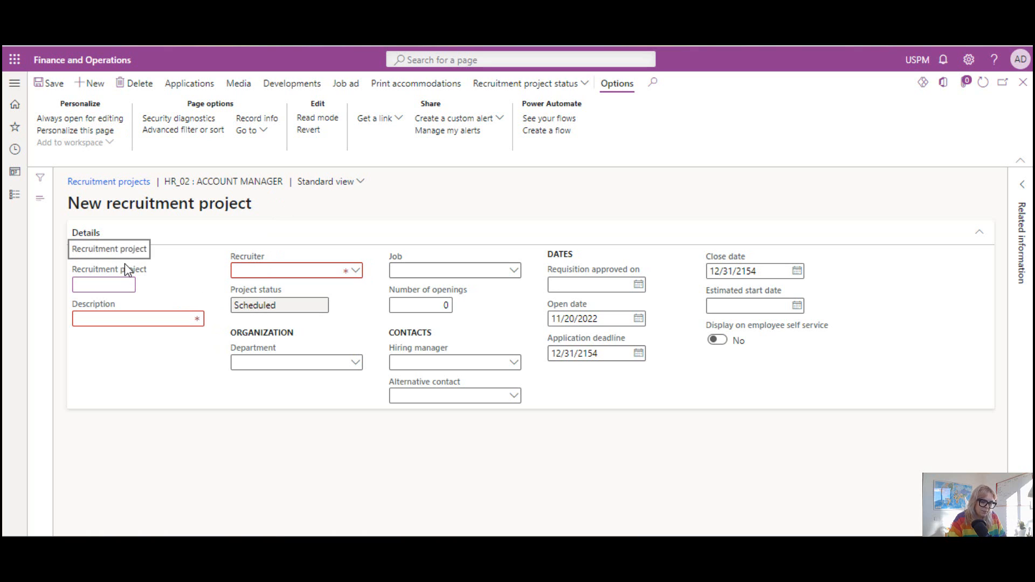
text(HR_03)
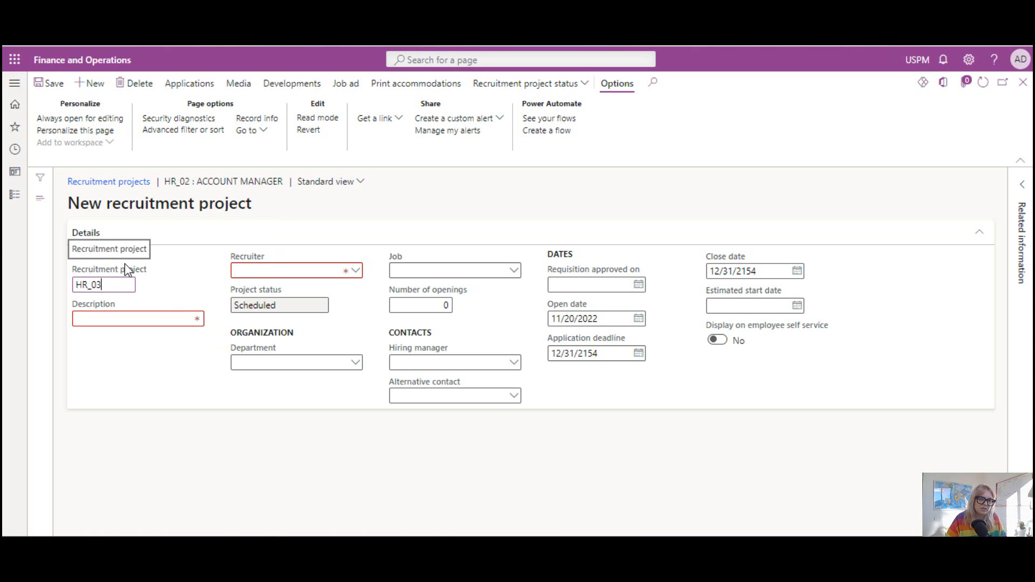
key(Tab)
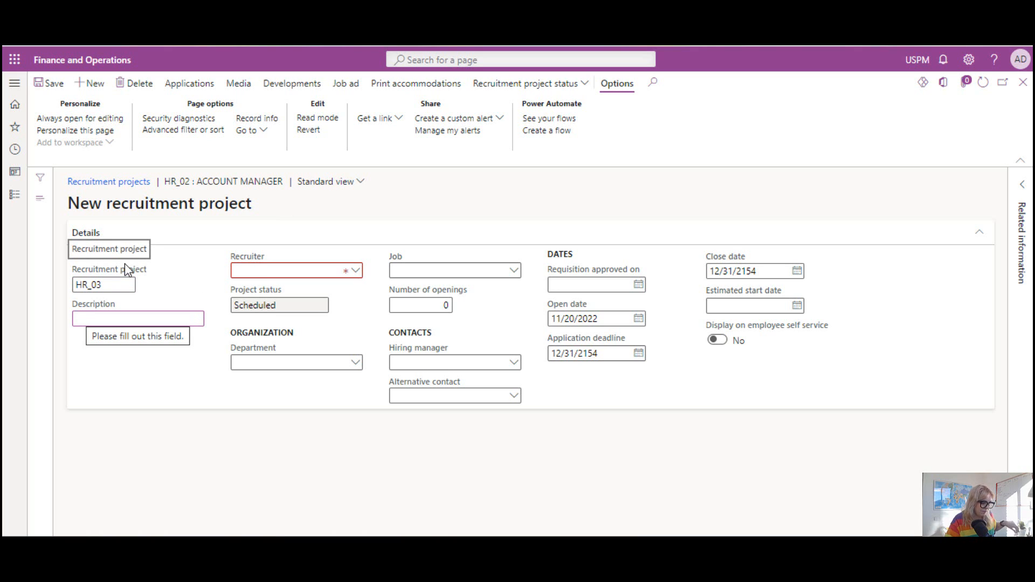
text(ACC)
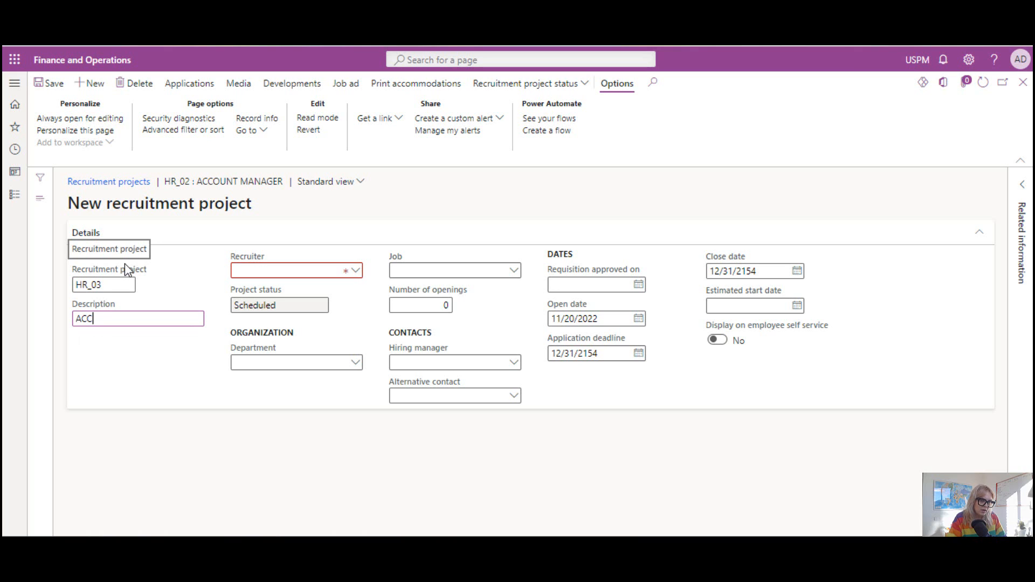
key(BackSpace)
key(BackSpace)
text(ccountant)
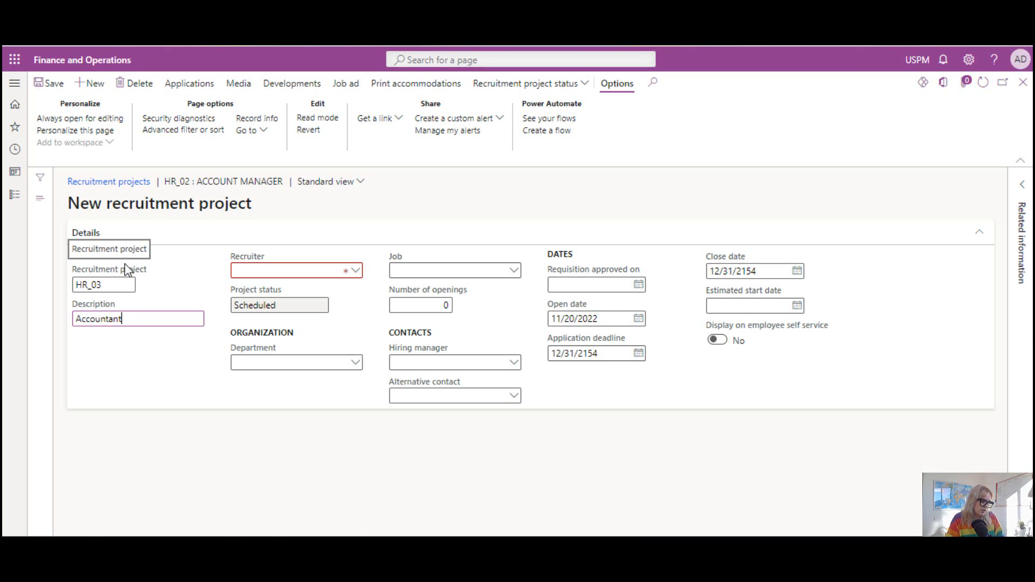
key(ctrl+a)
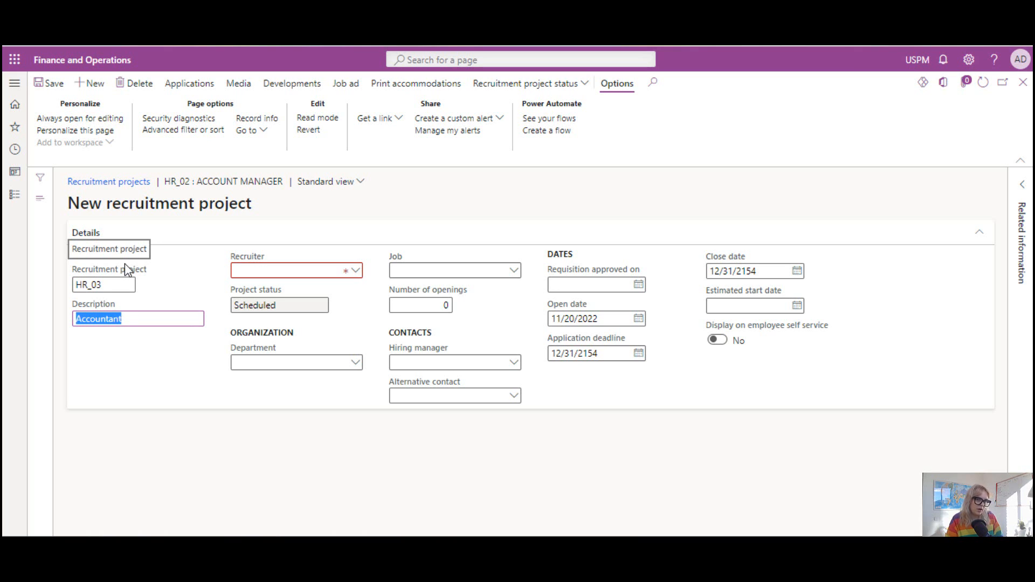
Assign the first listed employee as the project's recruiter and set the department to Finance.
click(360, 274)
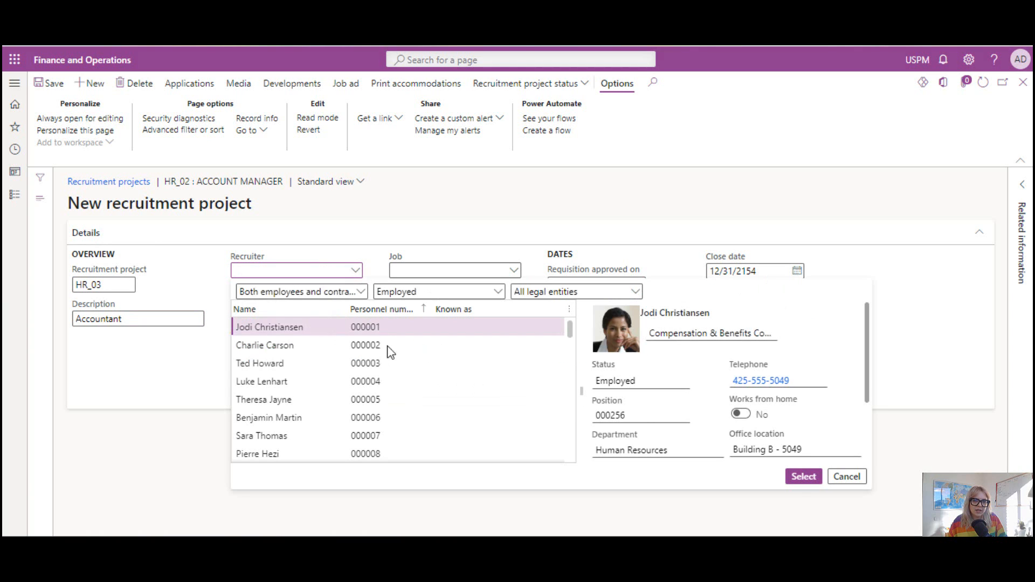
click(796, 478)
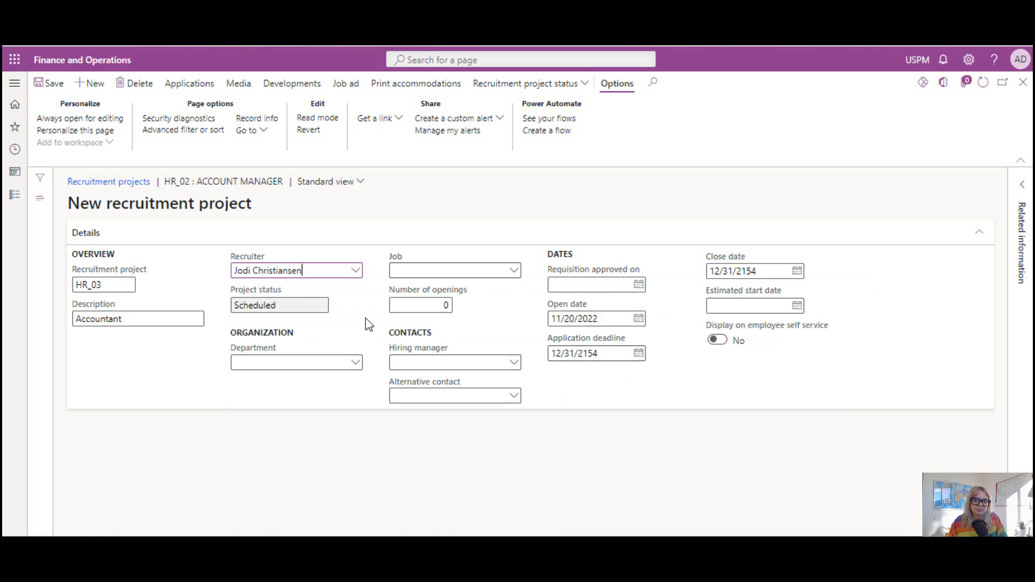
click(353, 366)
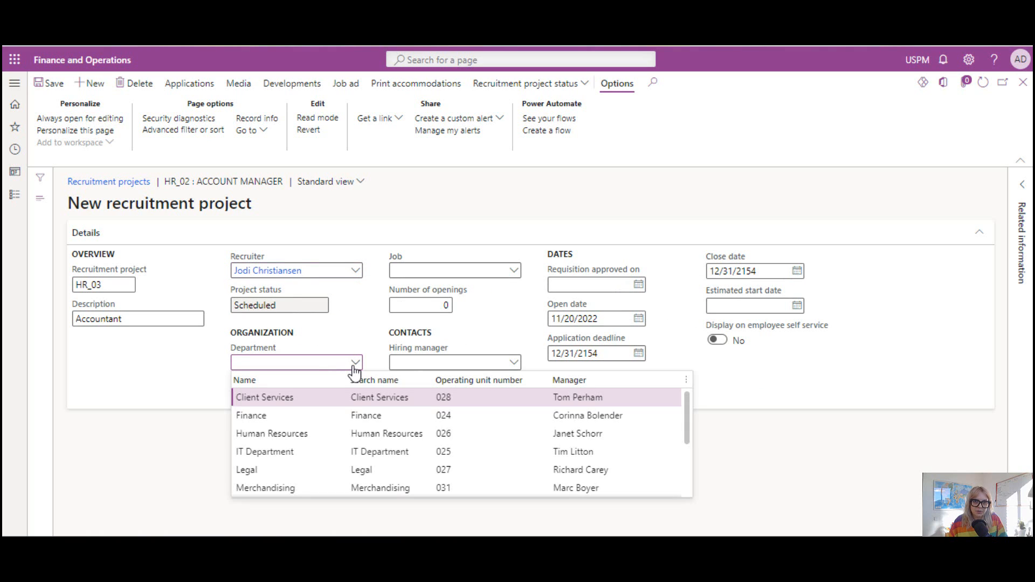
click(306, 416)
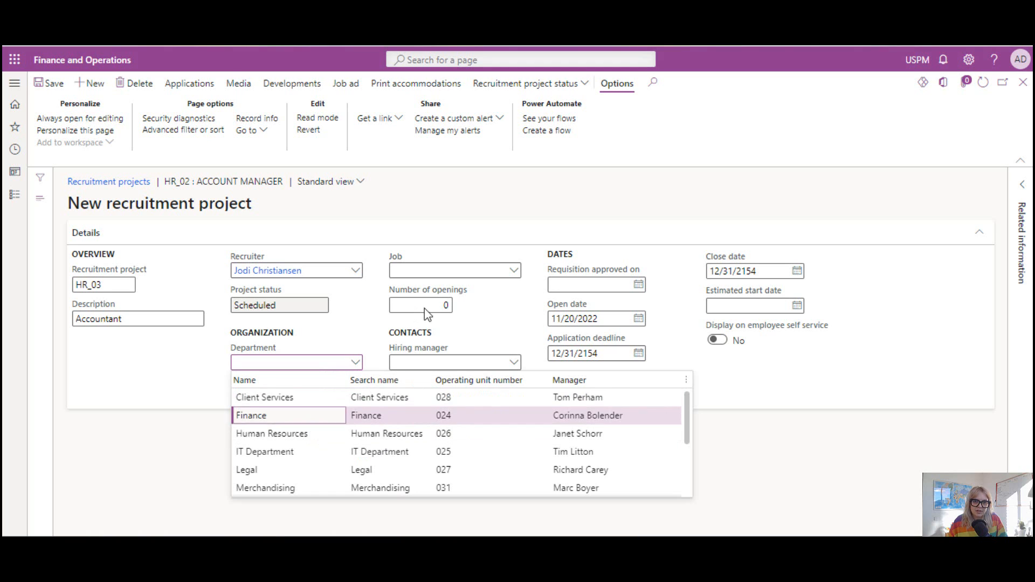
Set the project's job to Accountant and assign the first listed employee as hiring manager.
click(513, 274)
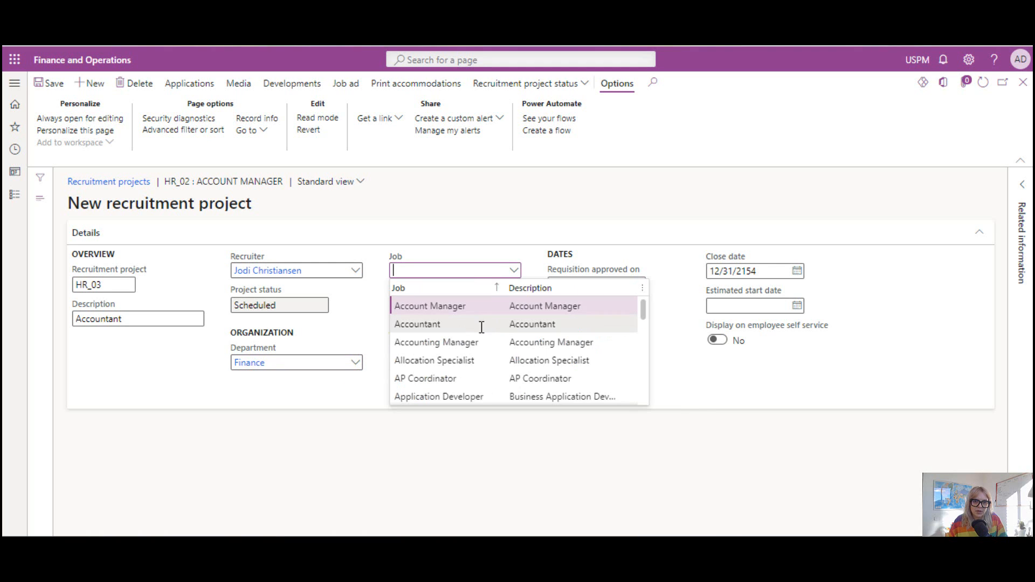
click(482, 325)
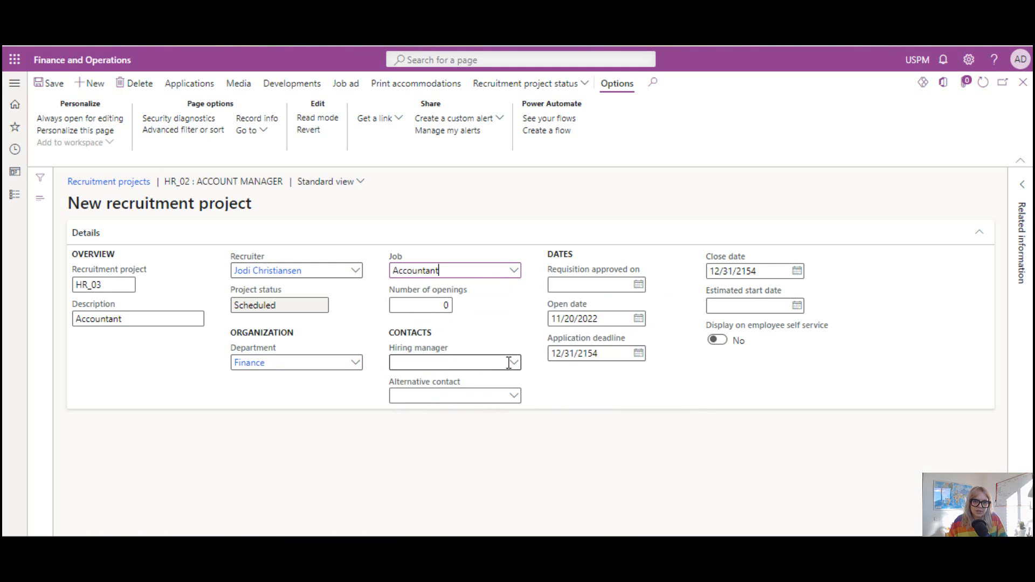
click(517, 366)
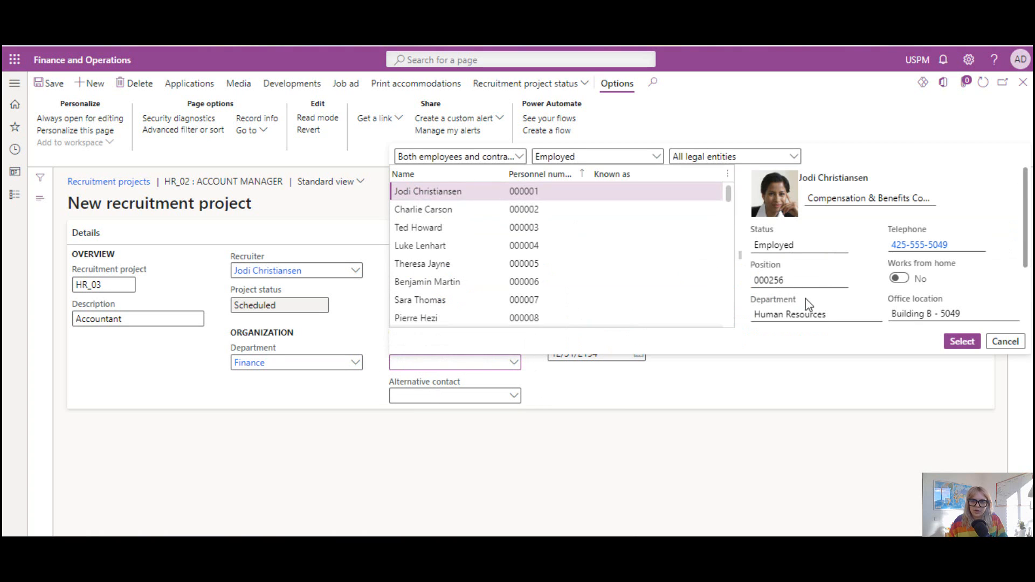
click(962, 341)
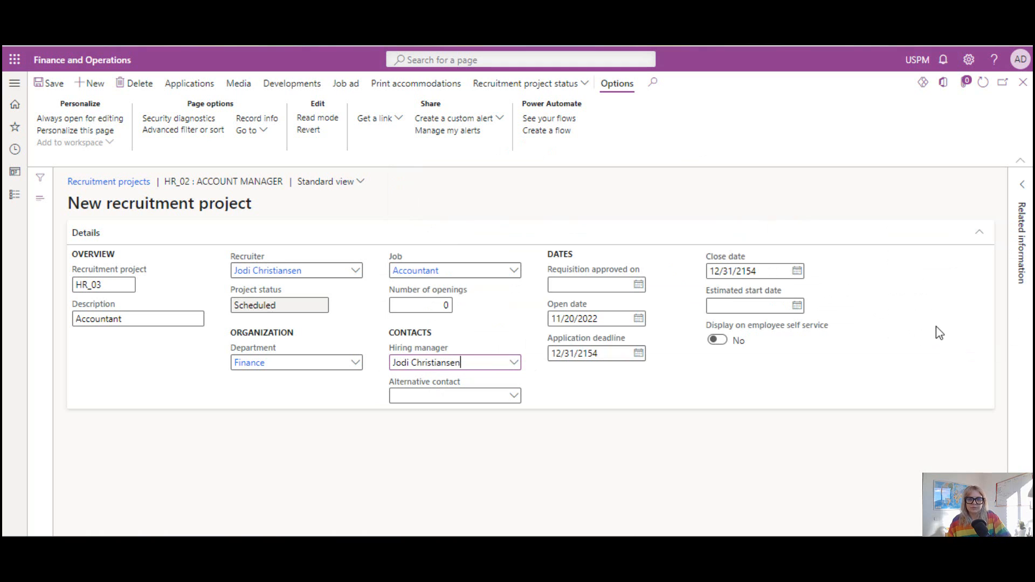
Set the requisition approval date to 11/20/2022 and save the recruitment project.
click(639, 285)
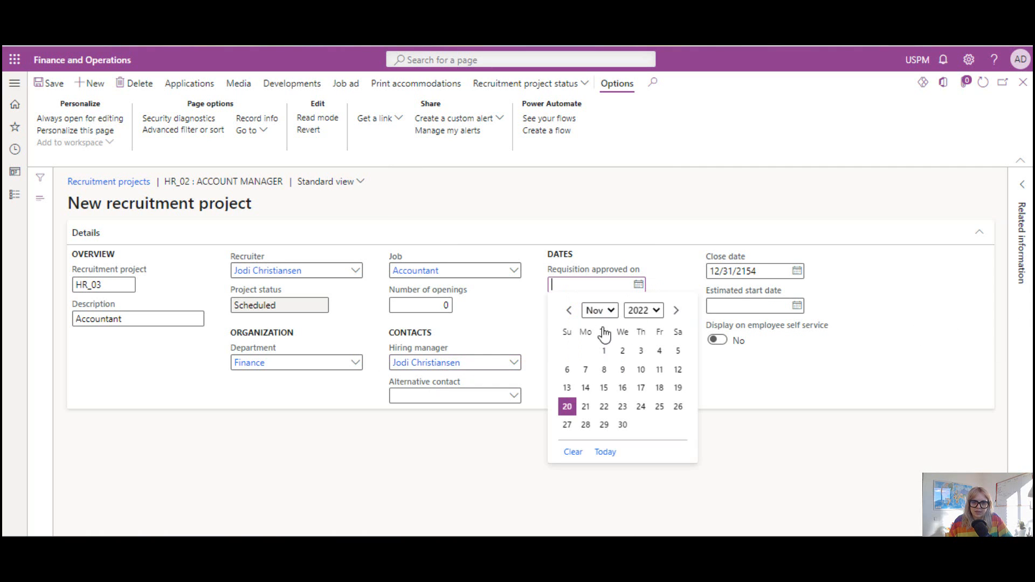
click(574, 406)
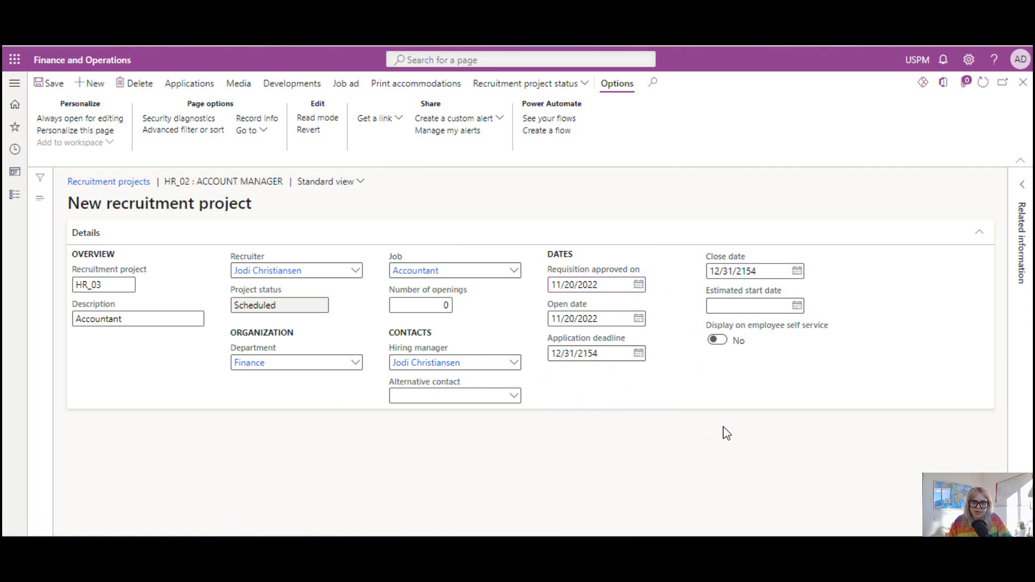
click(60, 84)
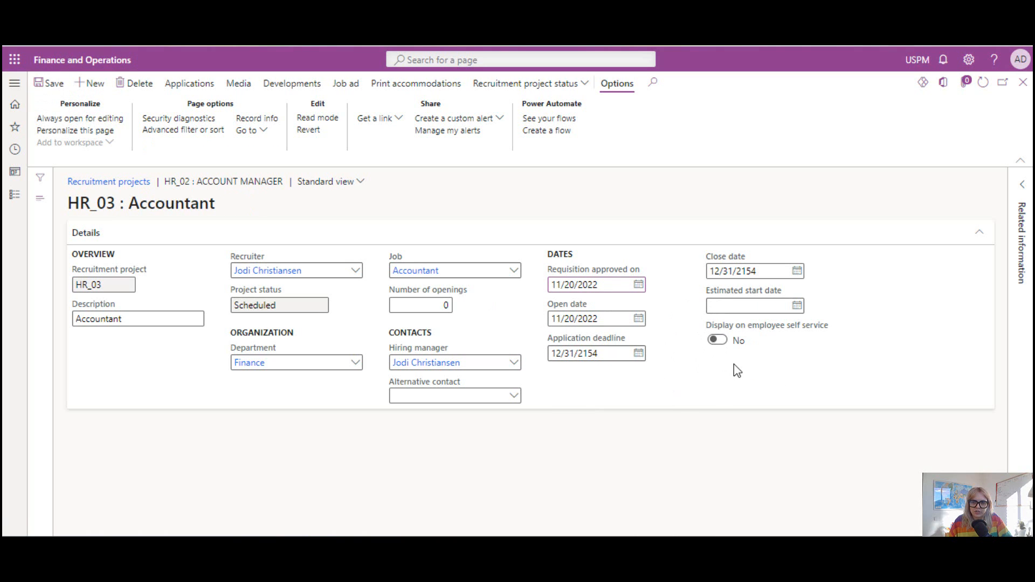
Try to enable displaying the HR_03 project on employee self service, and dismiss the notification.
click(717, 340)
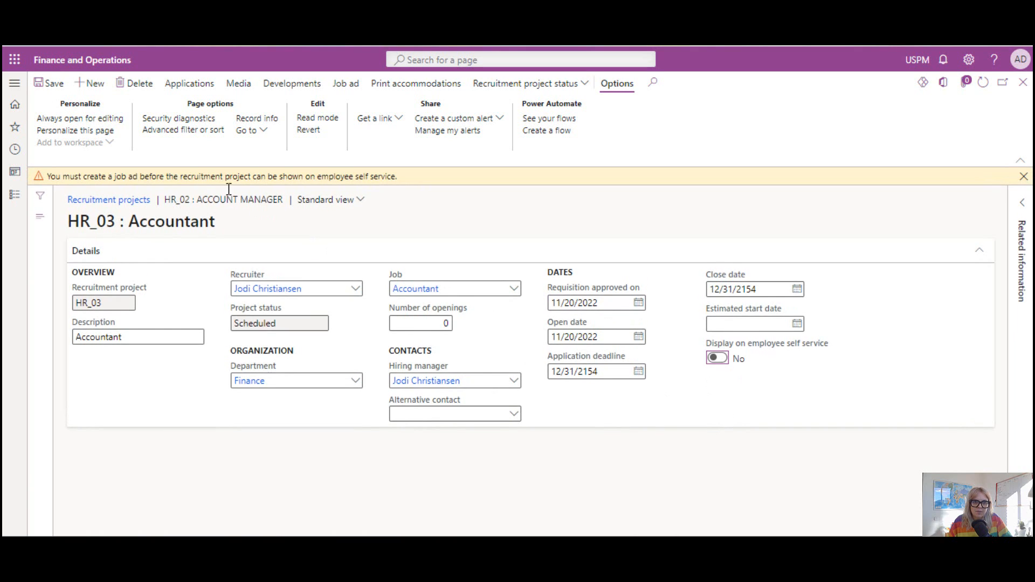
drag(56, 176, 150, 176)
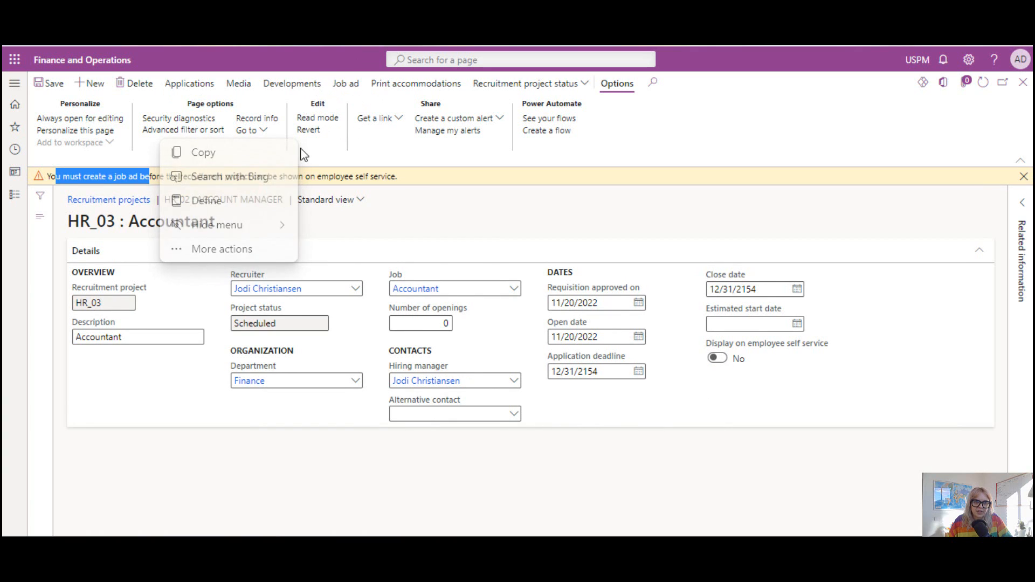
click(499, 250)
click(495, 243)
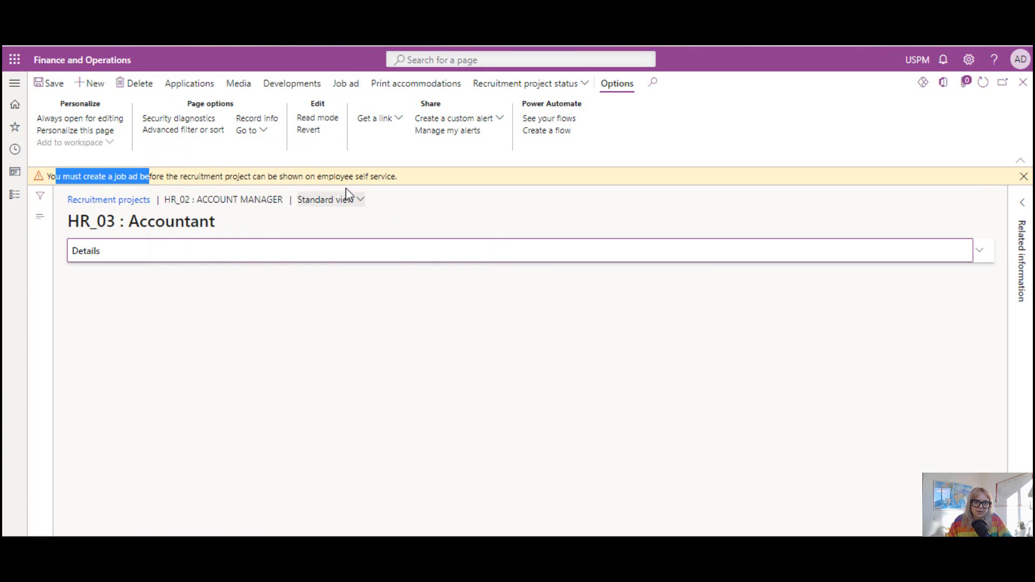
click(1025, 177)
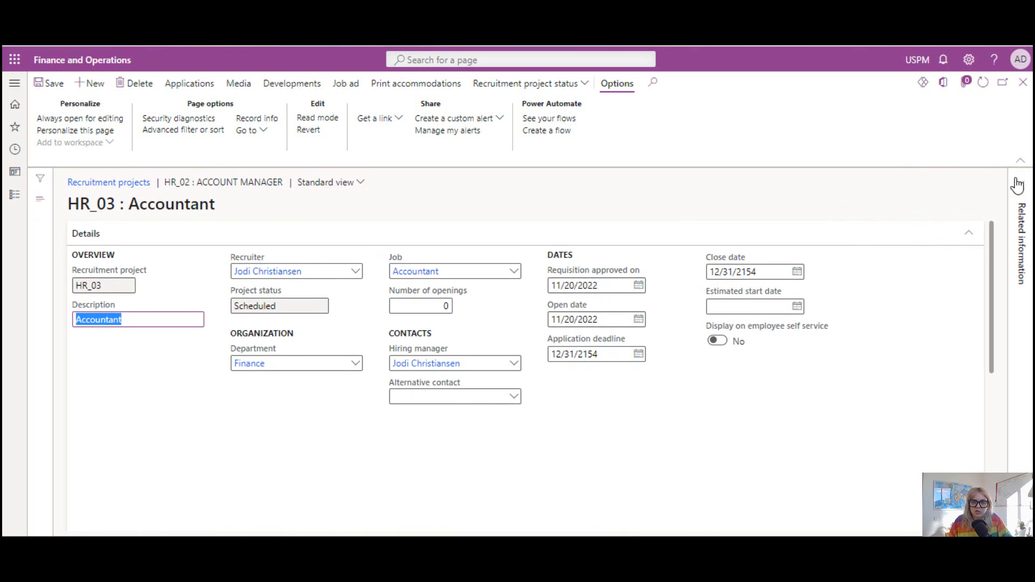
Open the job ad of the HR_03 project and paste the copied Account Manager job description into it.
click(336, 84)
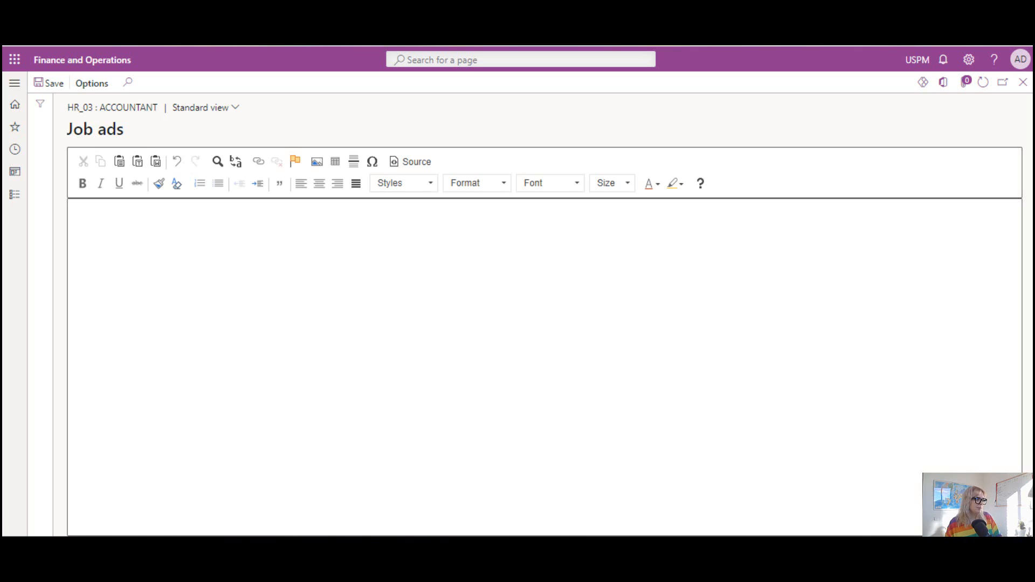
click(358, 230)
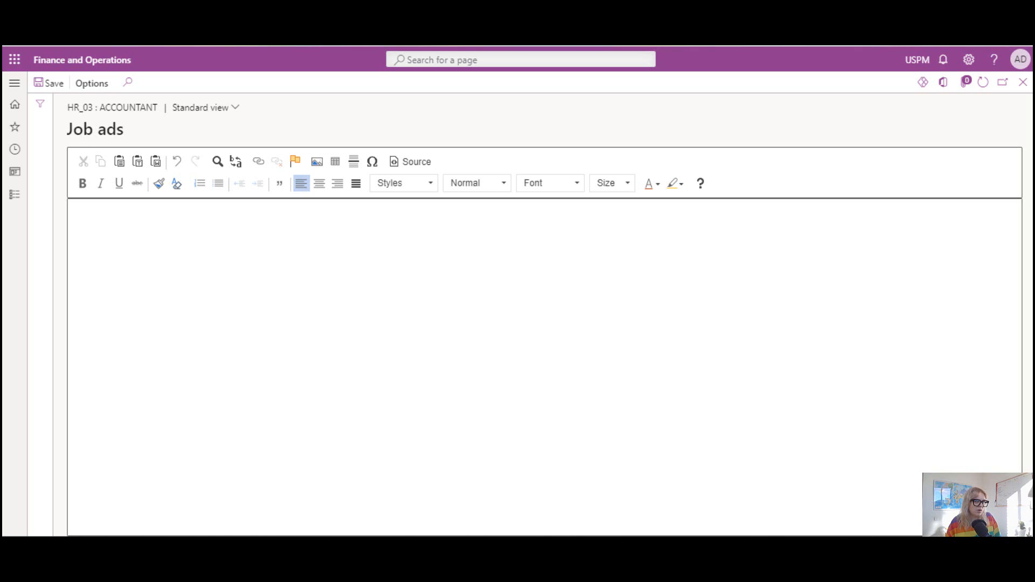
key(ctrl+v)
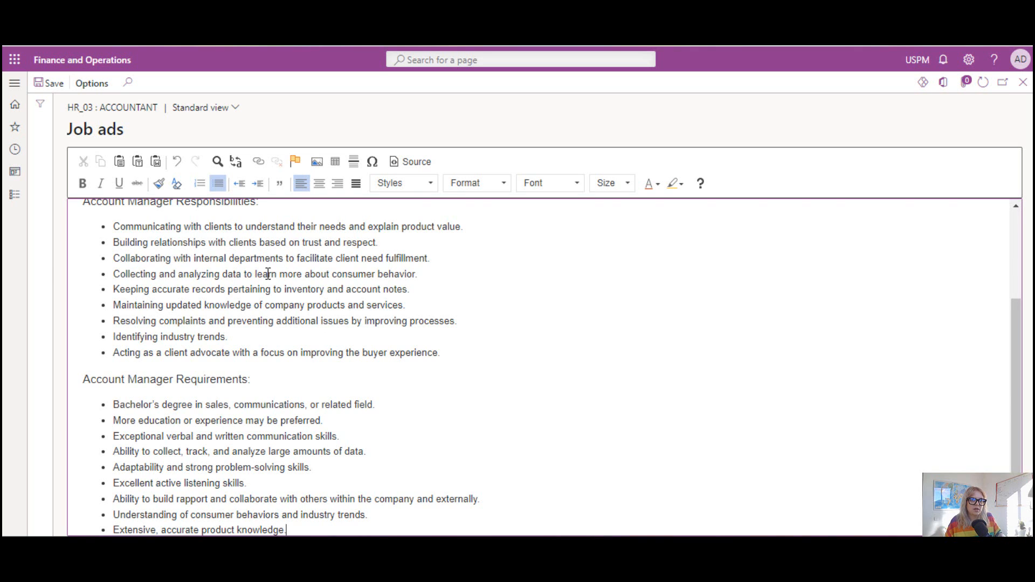
Change the job ad's main heading to "Accountant Job Description Template".
scroll(262, 276, up, 3)
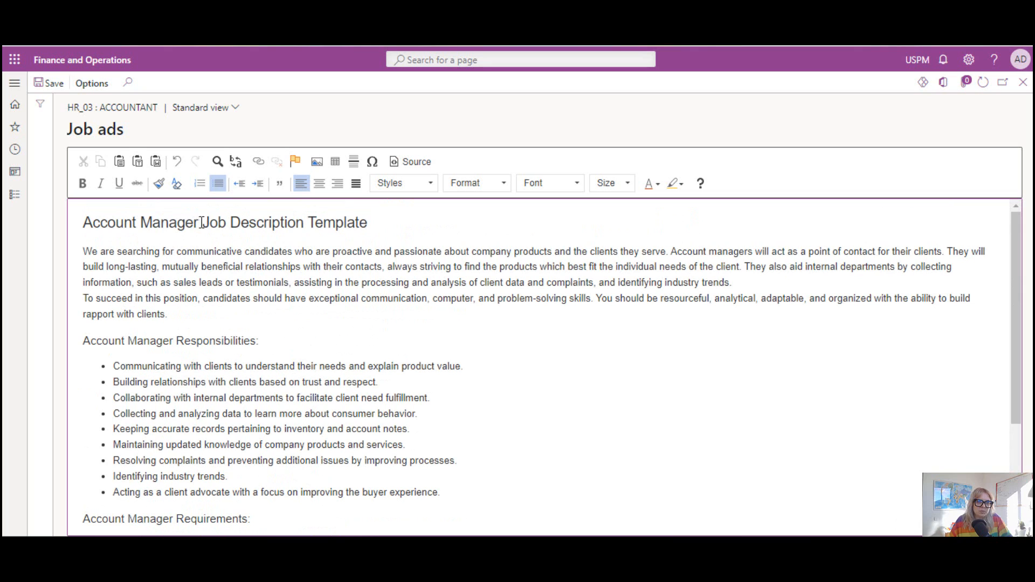
triple_click(153, 217)
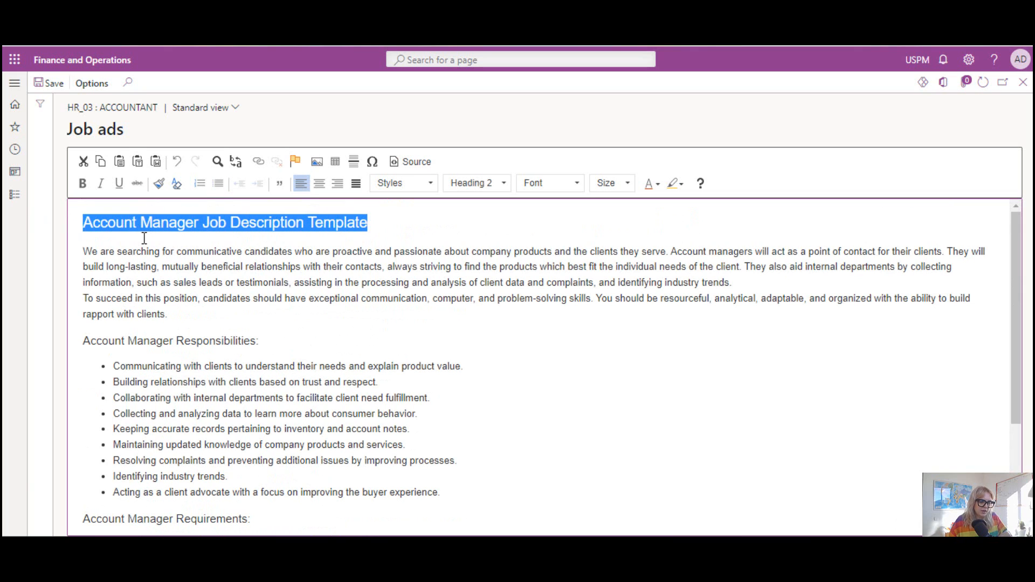
key(Left)
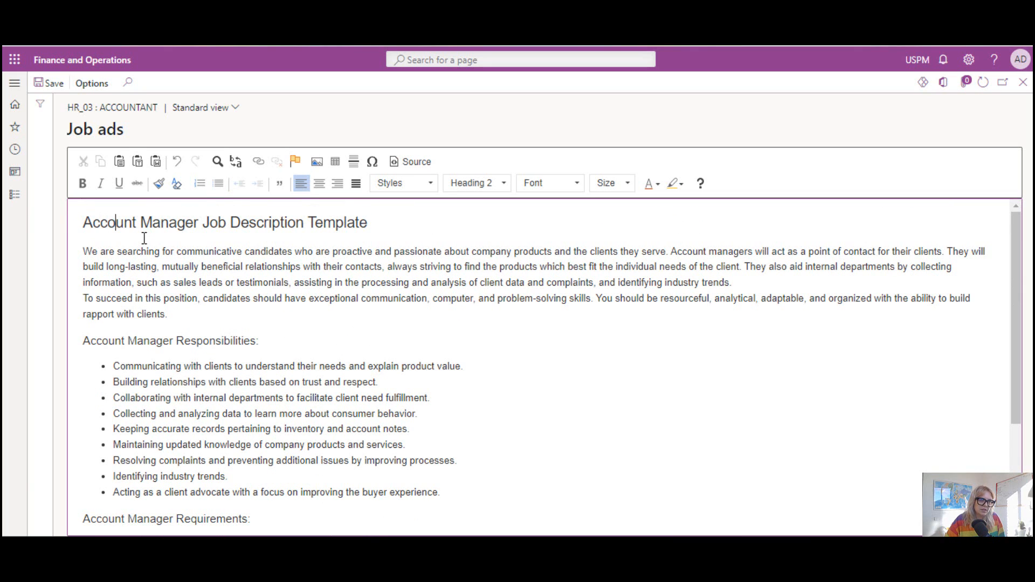
key(Delete)
key(Delete)
key(Delete)
key(Delete)
key(Delete)
key(Delete)
key(Delete)
key(Delete)
key(Delete)
key(Delete)
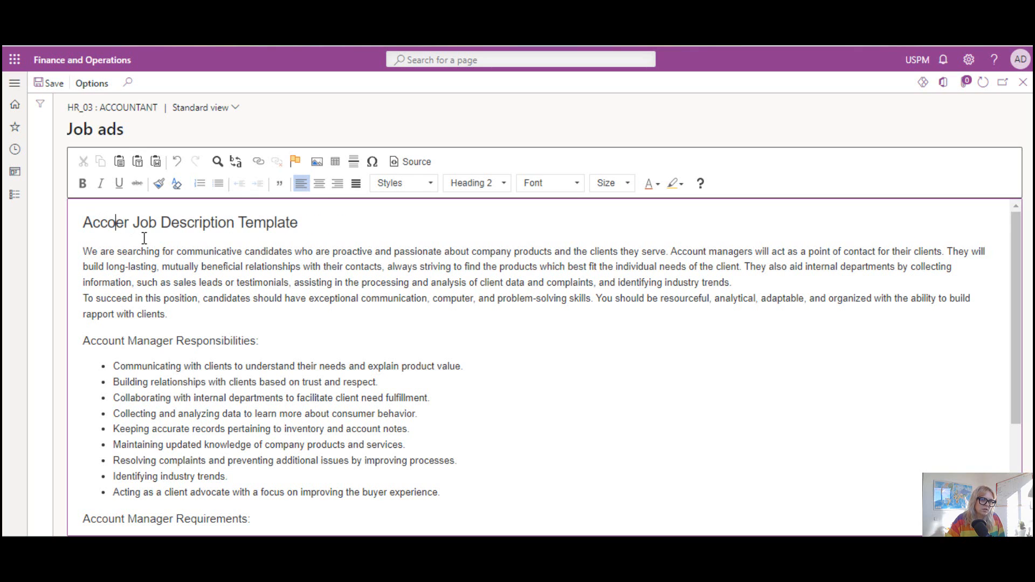
key(Delete)
text(untant)
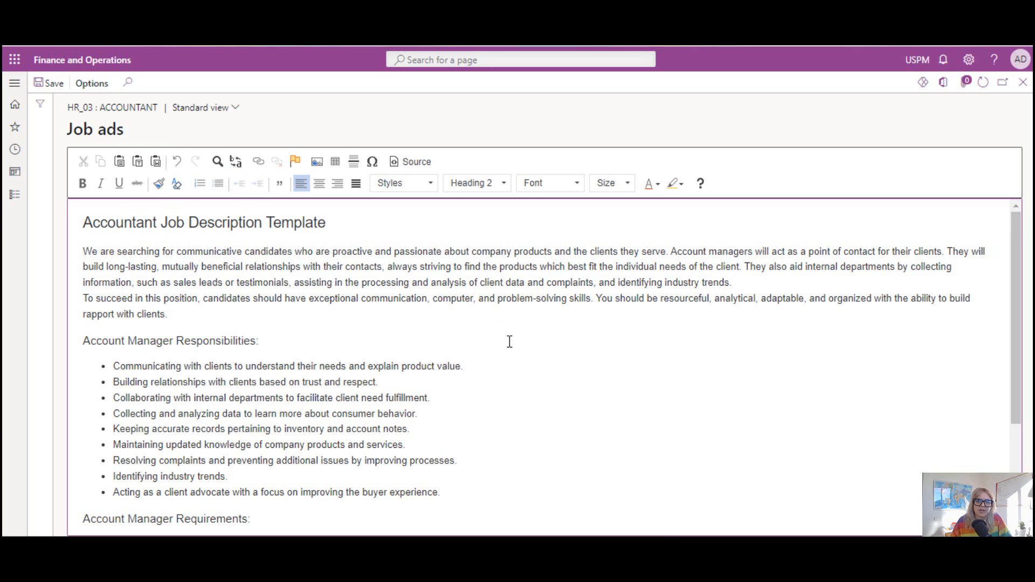
scroll(491, 340, down, 3)
scroll(420, 273, up, 3)
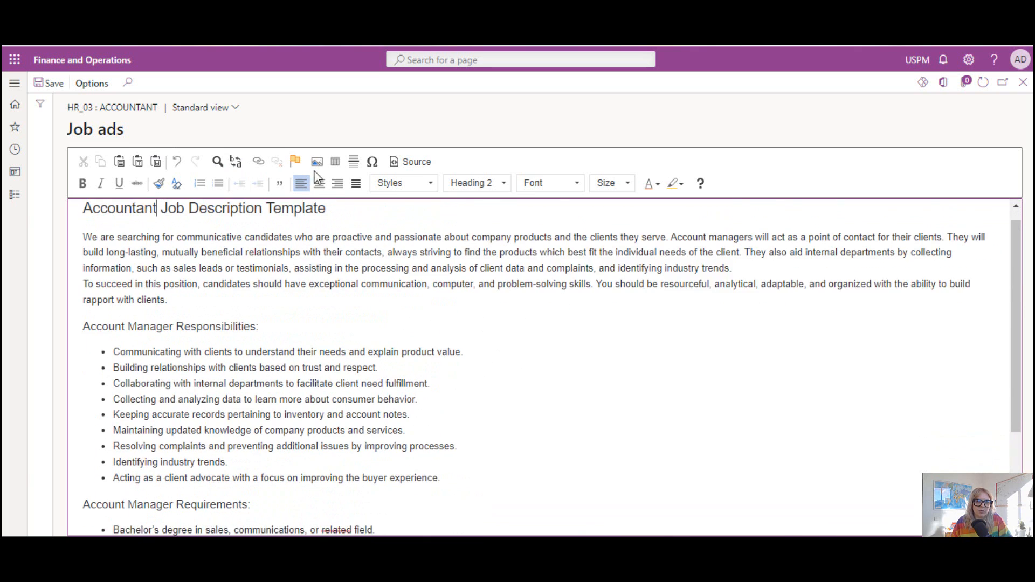
click(322, 166)
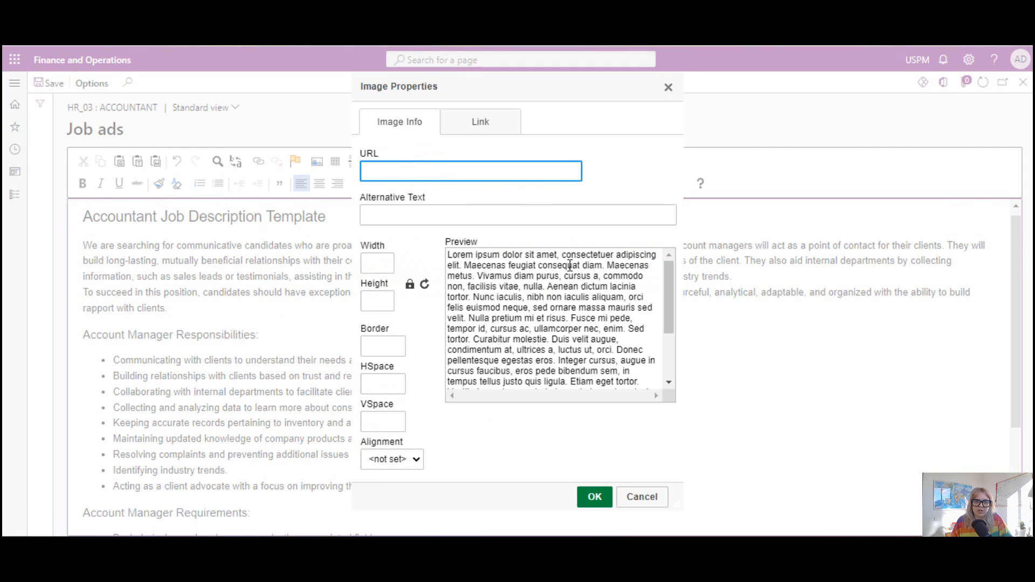
click(377, 201)
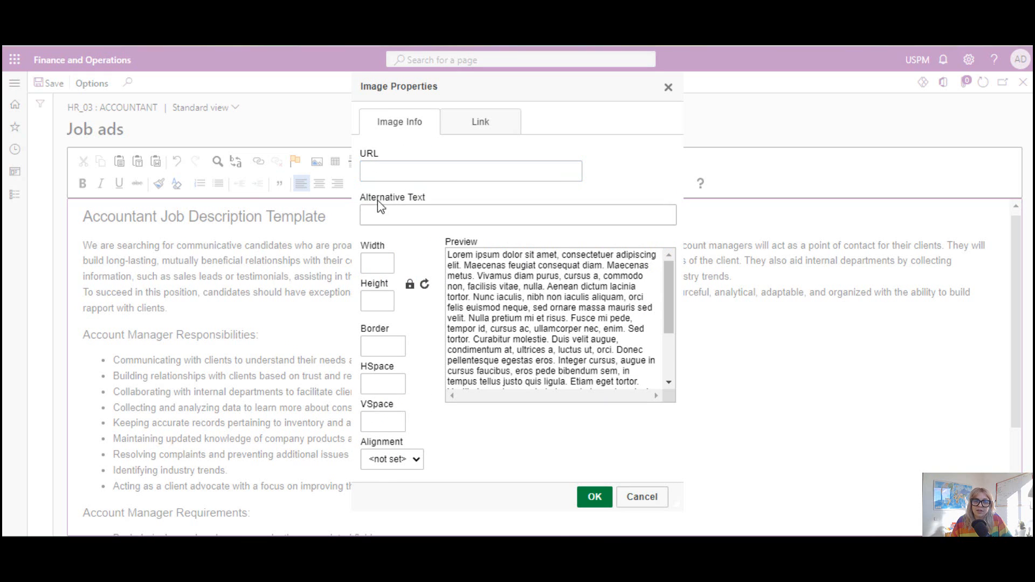
click(448, 198)
click(654, 495)
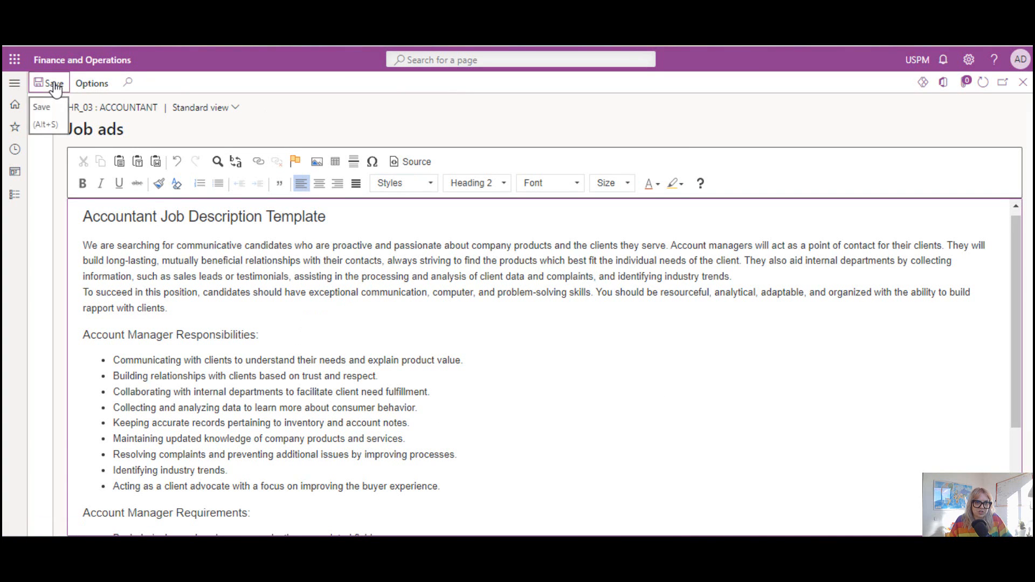
Close the job ad and update the HR_03 recruitment project's status to Started.
click(1023, 84)
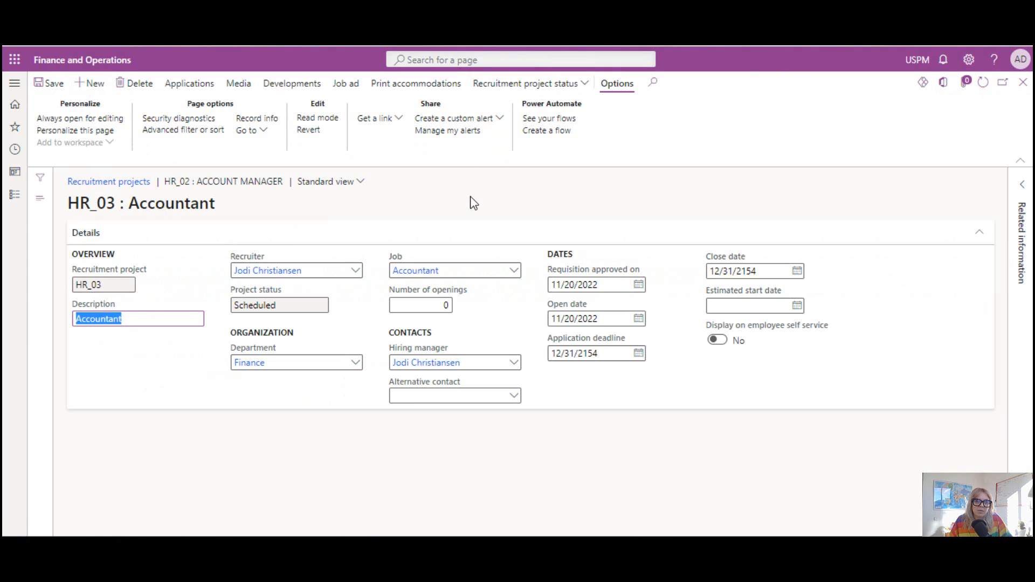
click(458, 216)
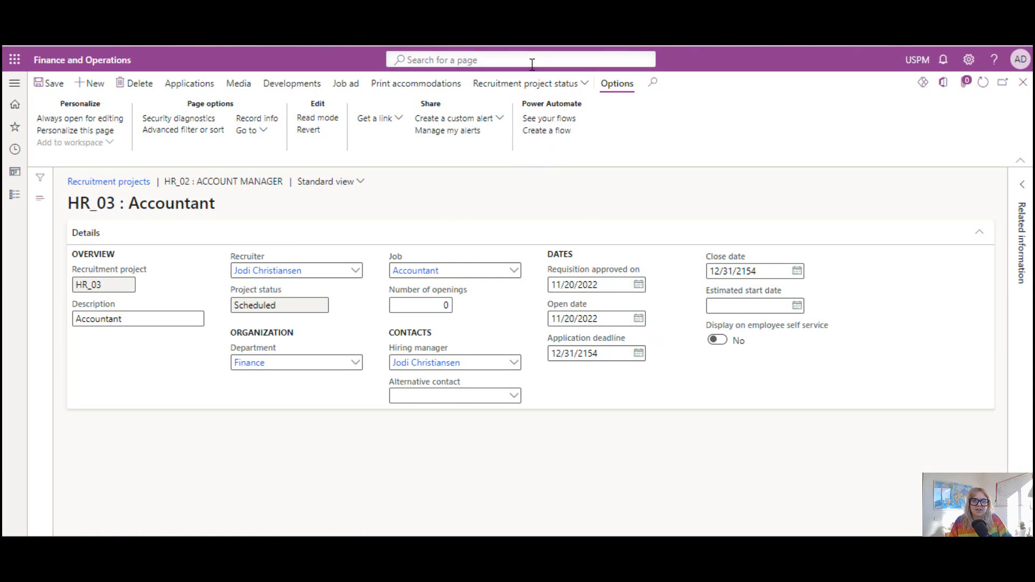
click(581, 89)
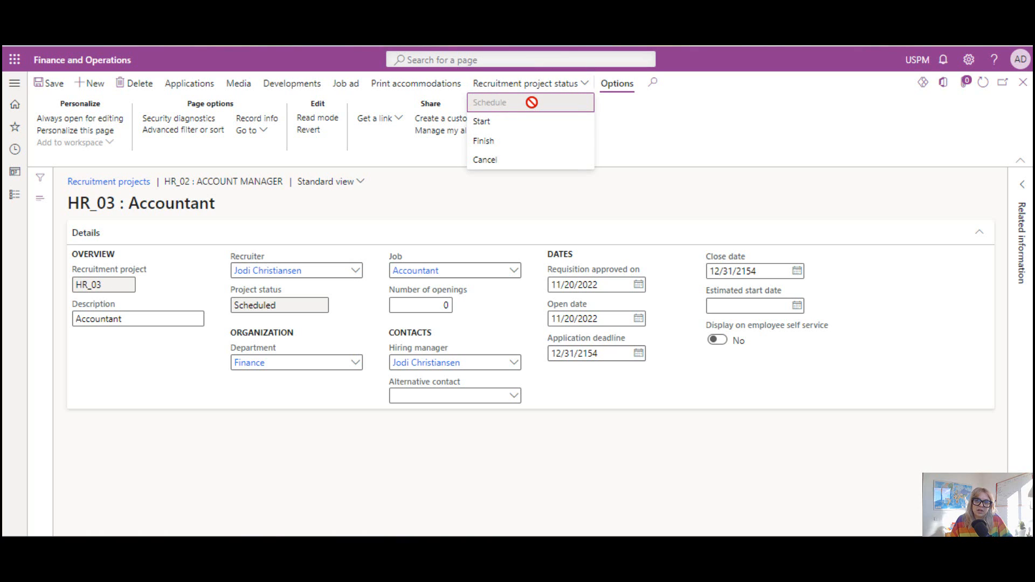
click(511, 125)
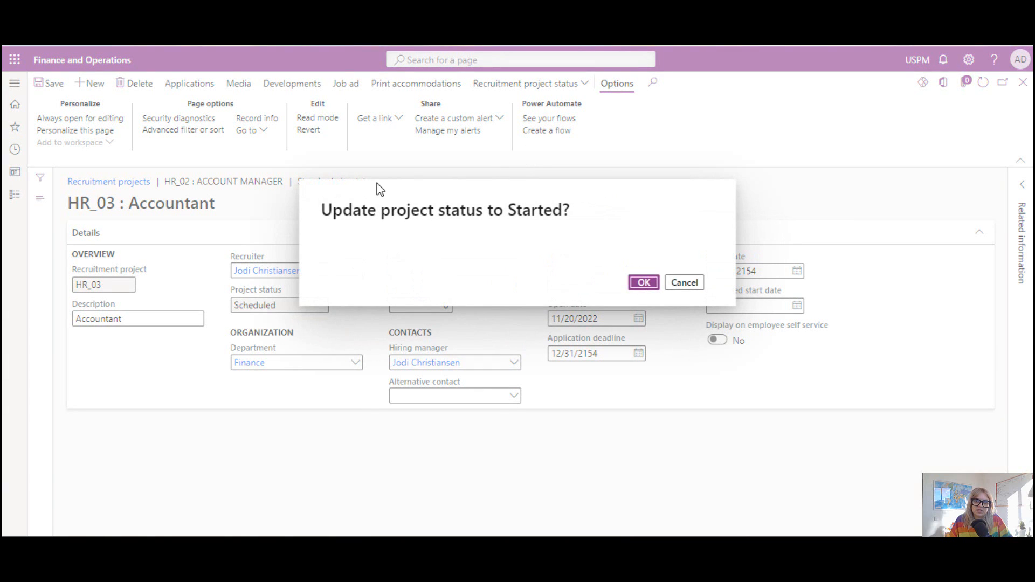
drag(333, 212, 581, 215)
click(523, 261)
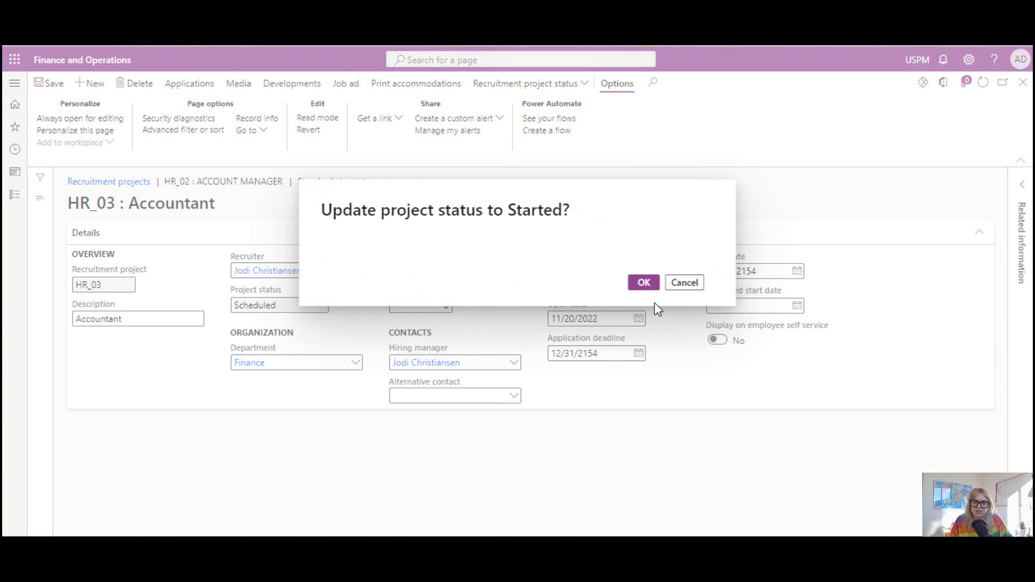
click(644, 284)
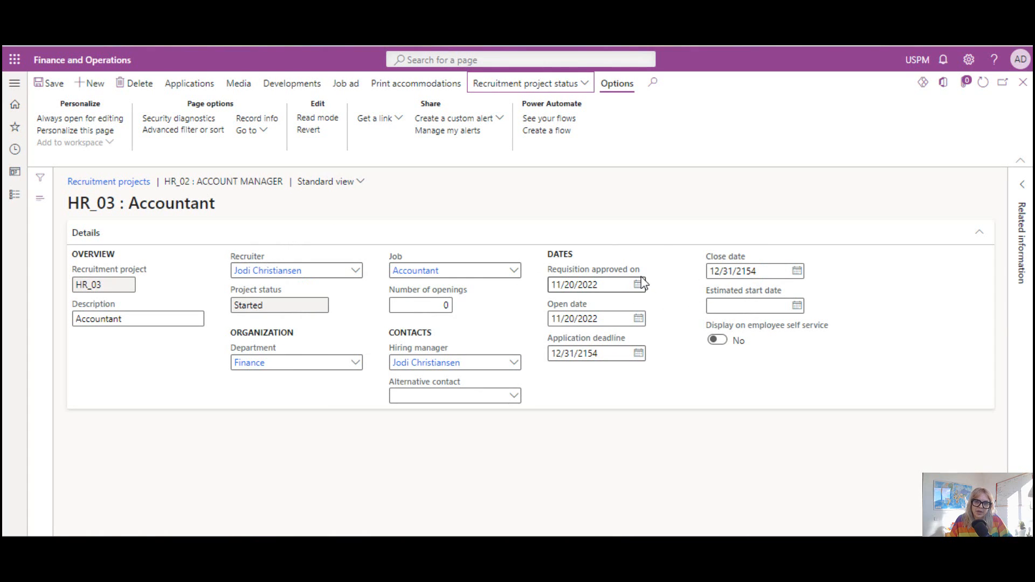
Enable displaying the HR_03 project on employee self service and save the project.
click(558, 215)
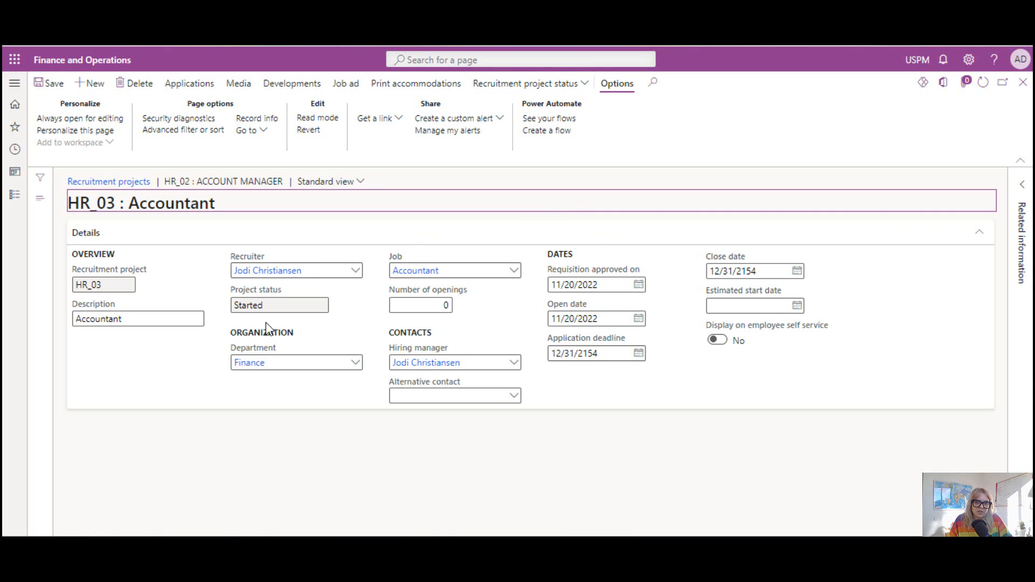
click(716, 340)
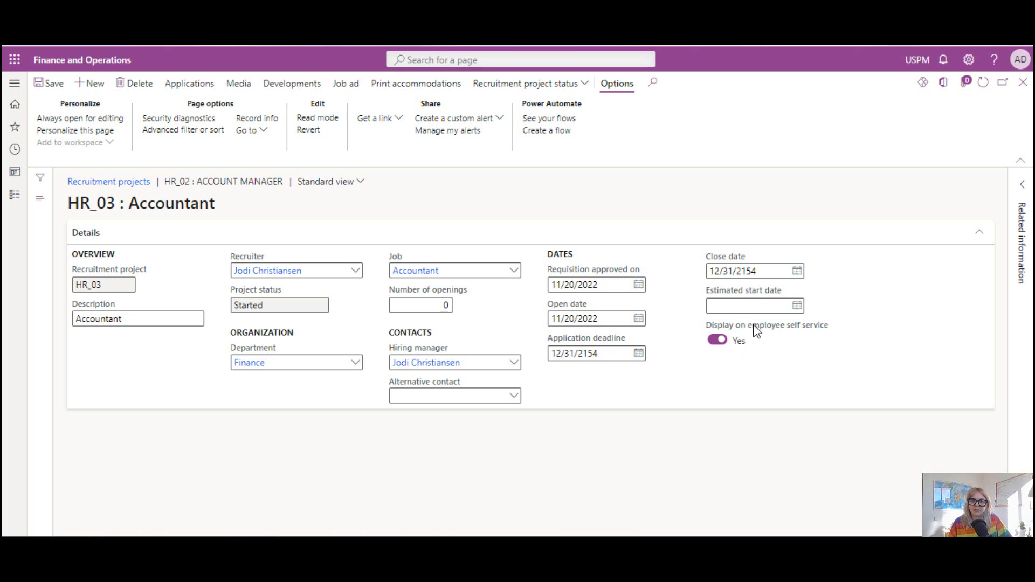
click(55, 84)
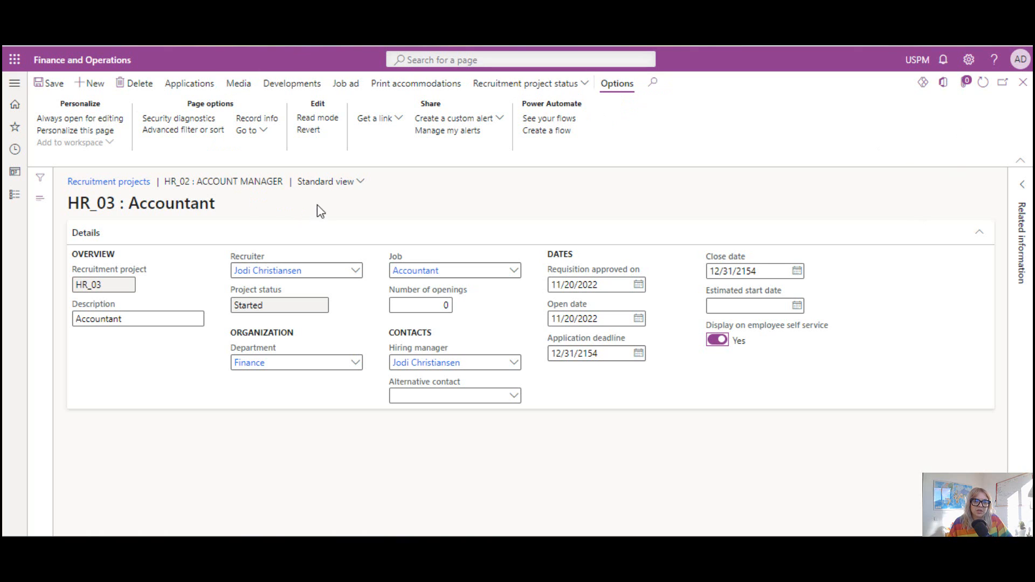
Create a new application for the HR_03 project and choose the second listed applicant.
click(200, 85)
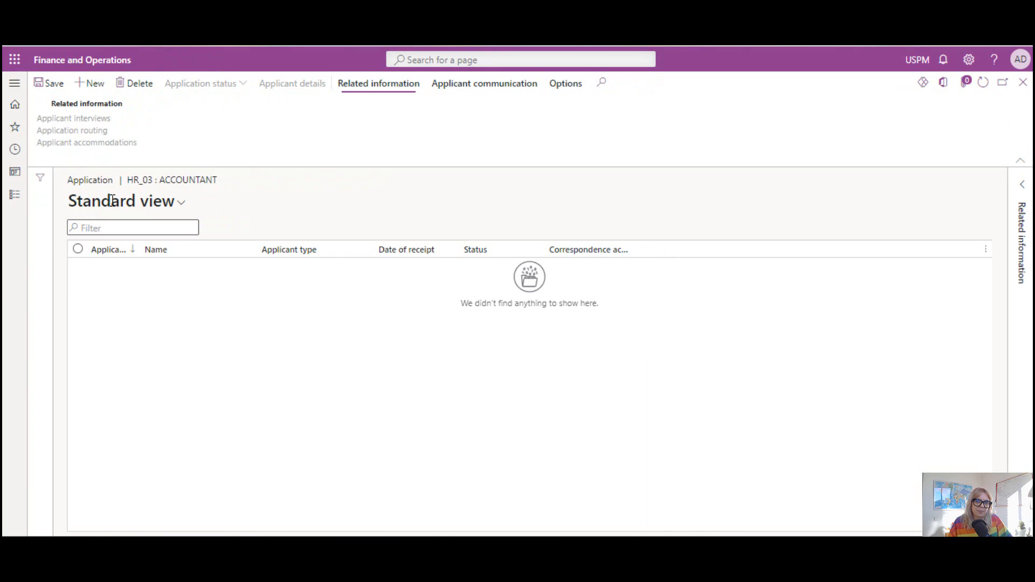
click(110, 80)
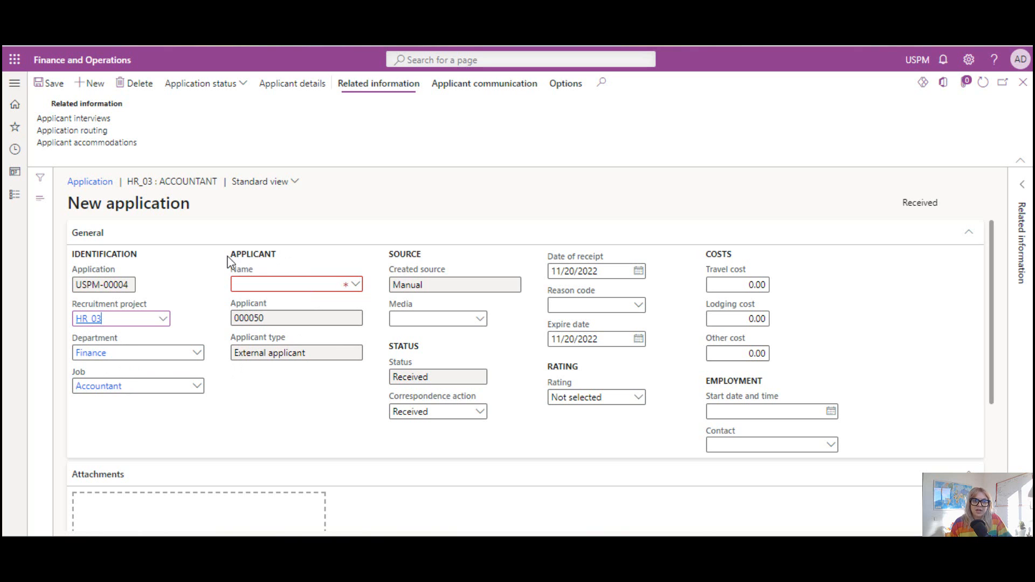
click(353, 287)
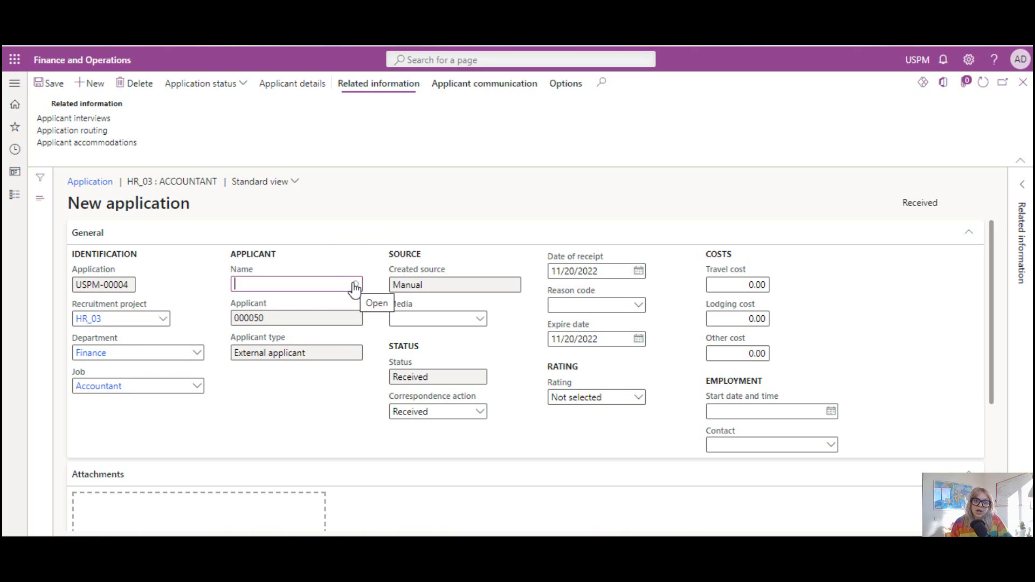
click(354, 288)
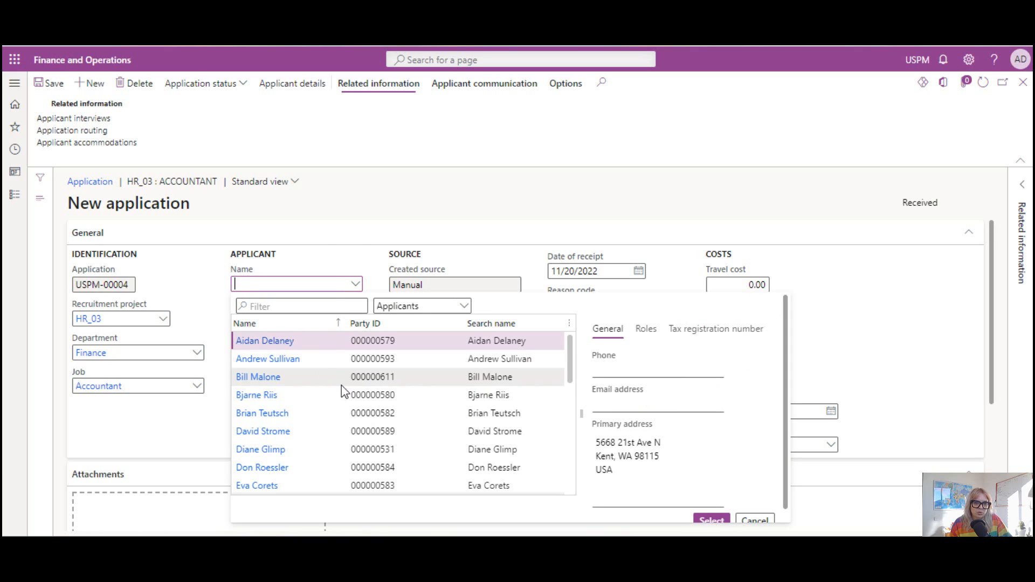
click(357, 360)
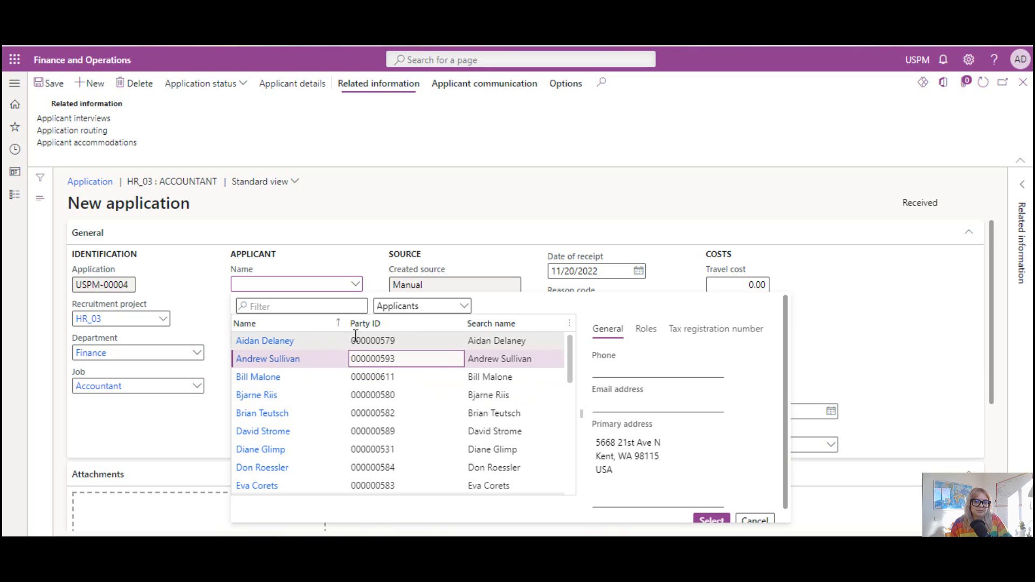
click(710, 521)
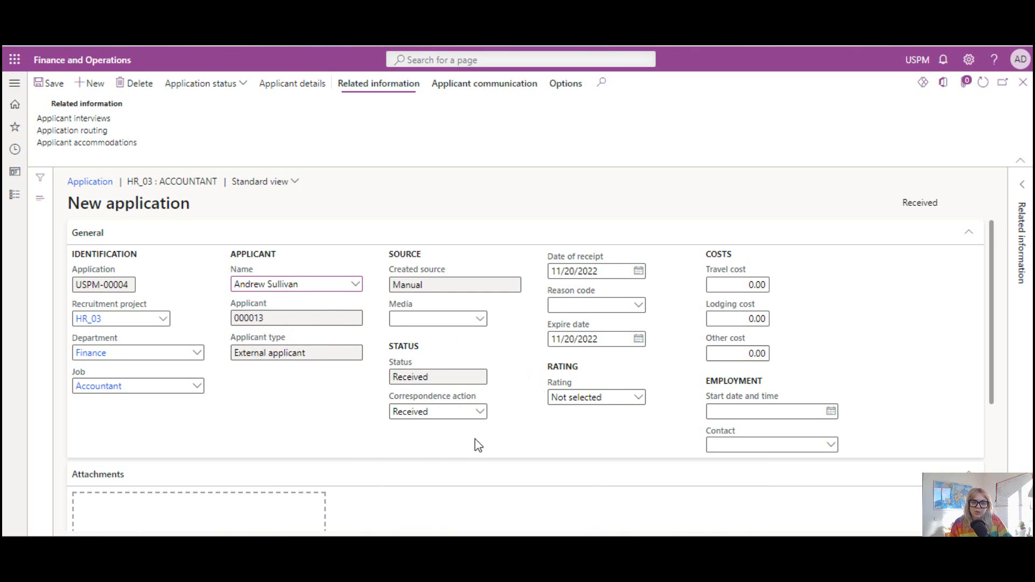
Open the chosen applicant's details from the application, show the competency options, and set future consideration to Yes.
scroll(494, 421, down, 1)
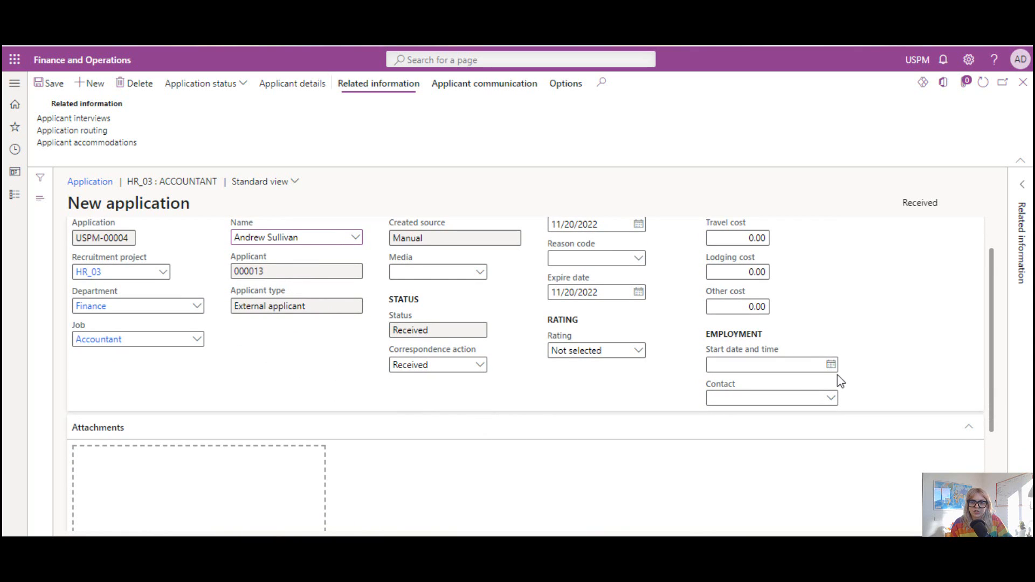
scroll(604, 340, up, 1)
scroll(350, 389, down, 4)
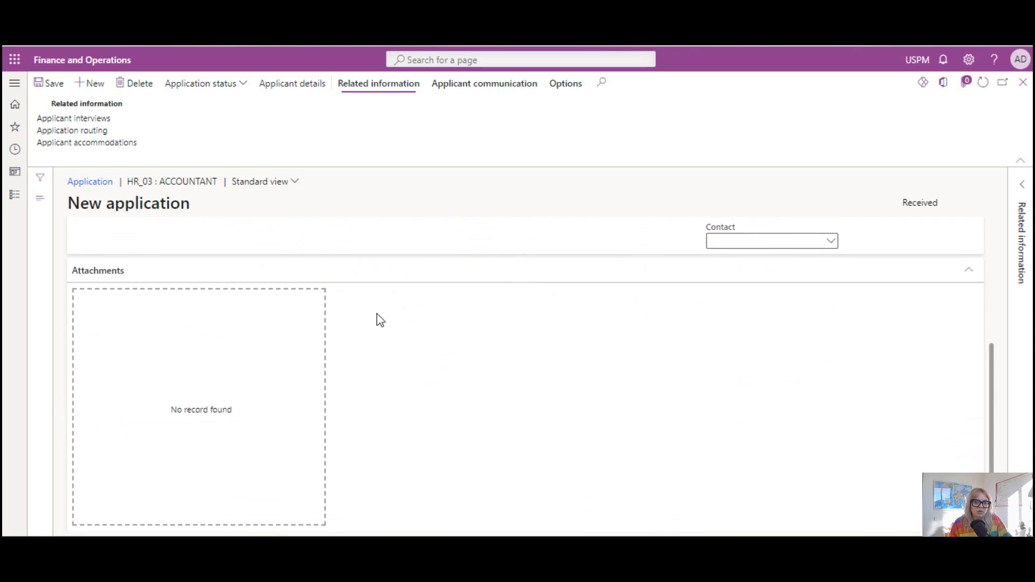
scroll(212, 384, up, 2)
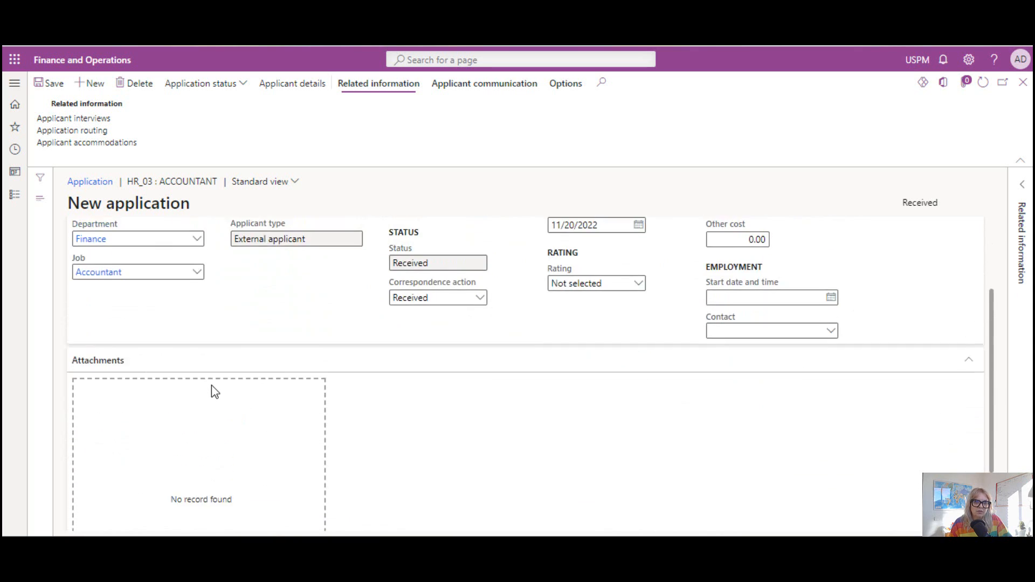
scroll(211, 385, up, 2)
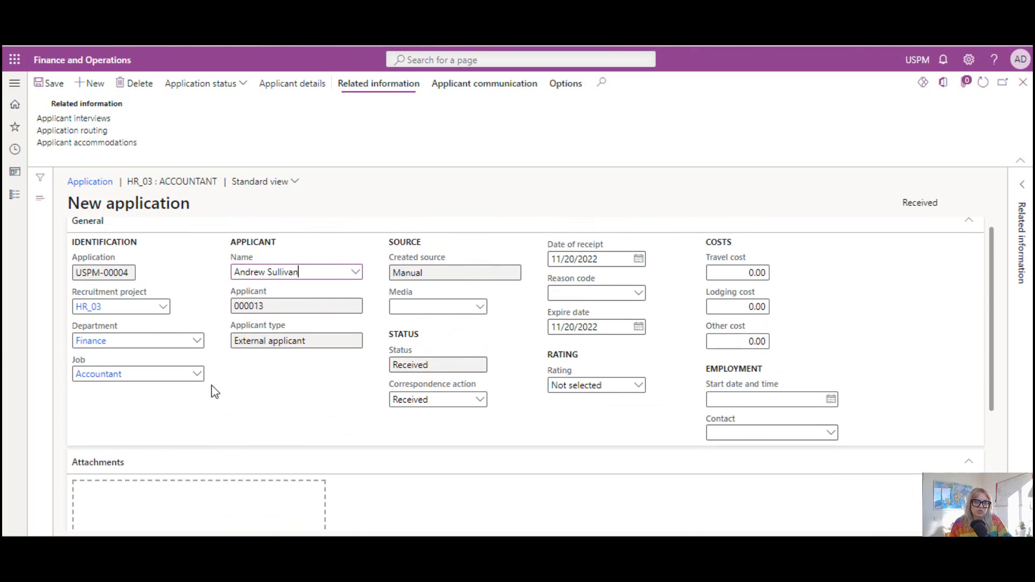
click(307, 85)
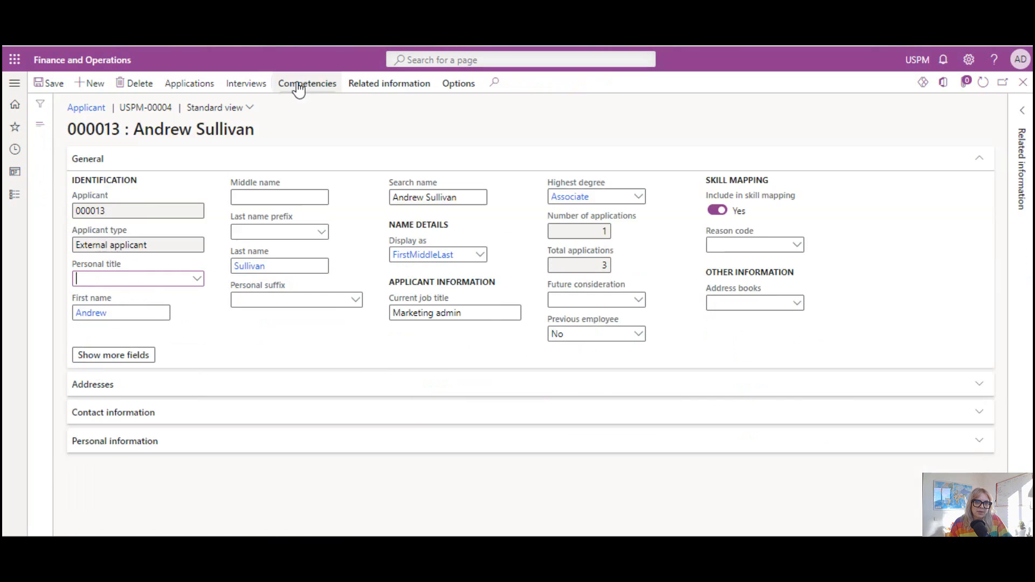
click(298, 87)
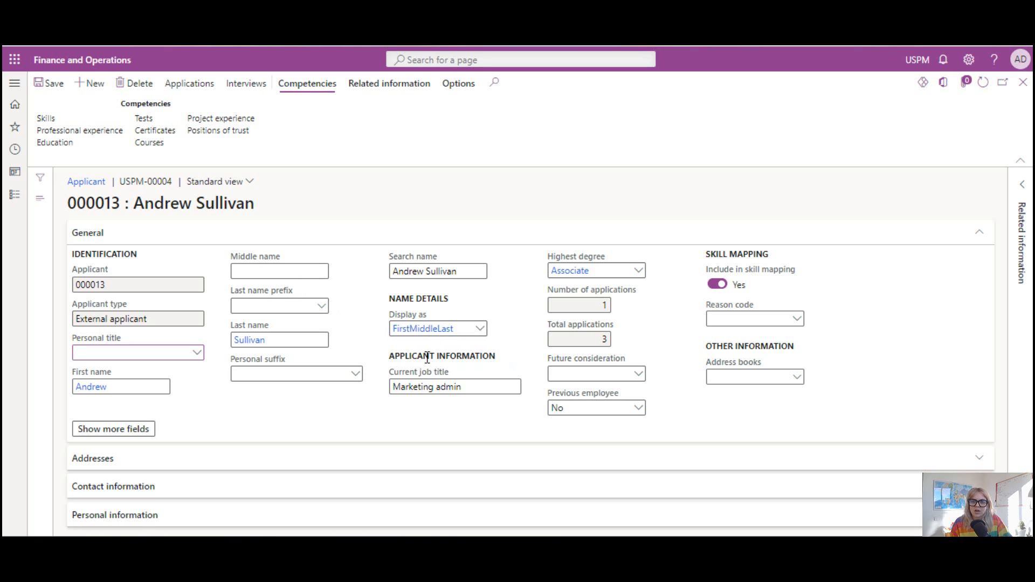
click(638, 374)
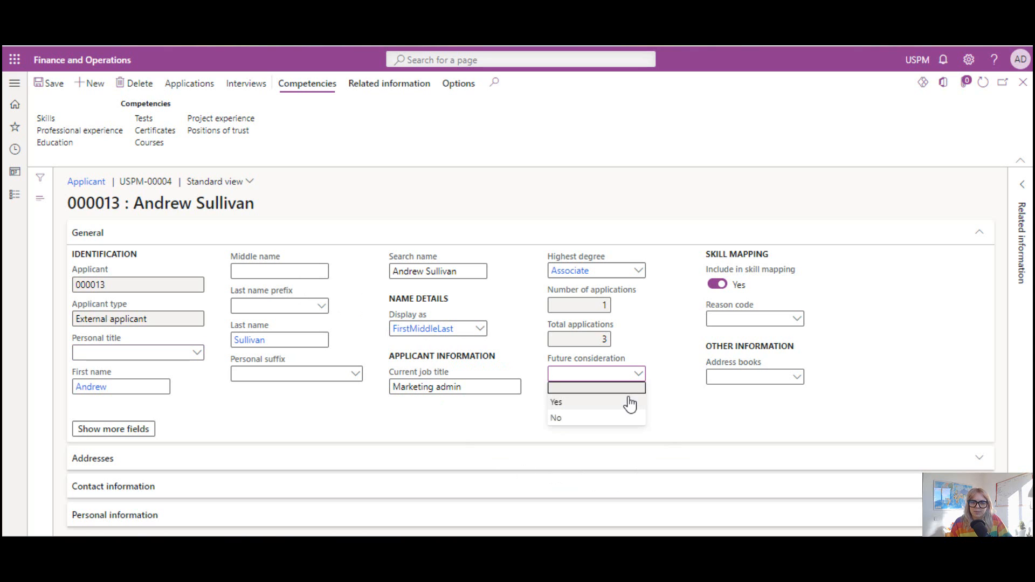
click(630, 404)
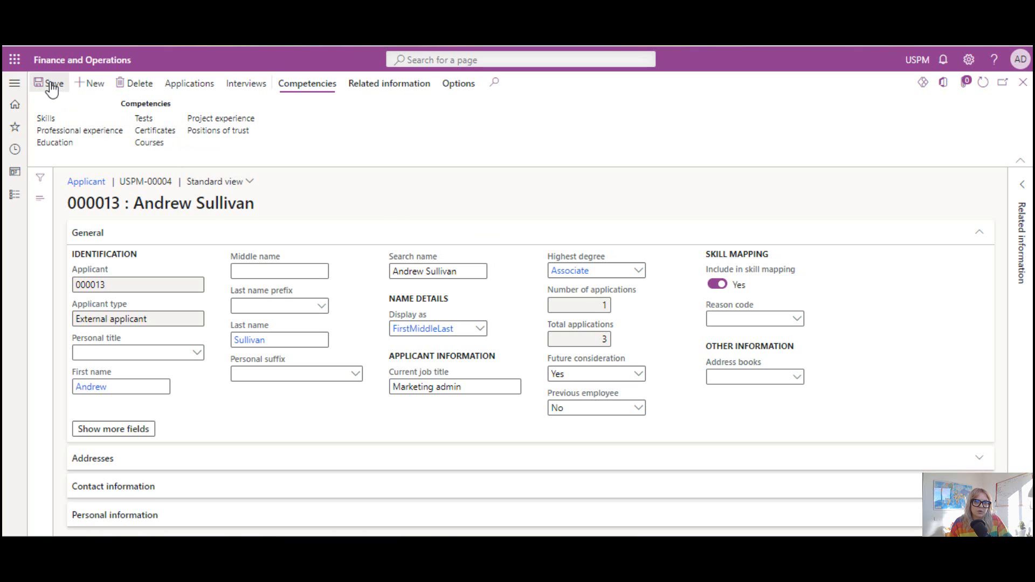
Review the applicant's address, contact information and personal information sections, collapsing each section after viewing it.
click(203, 243)
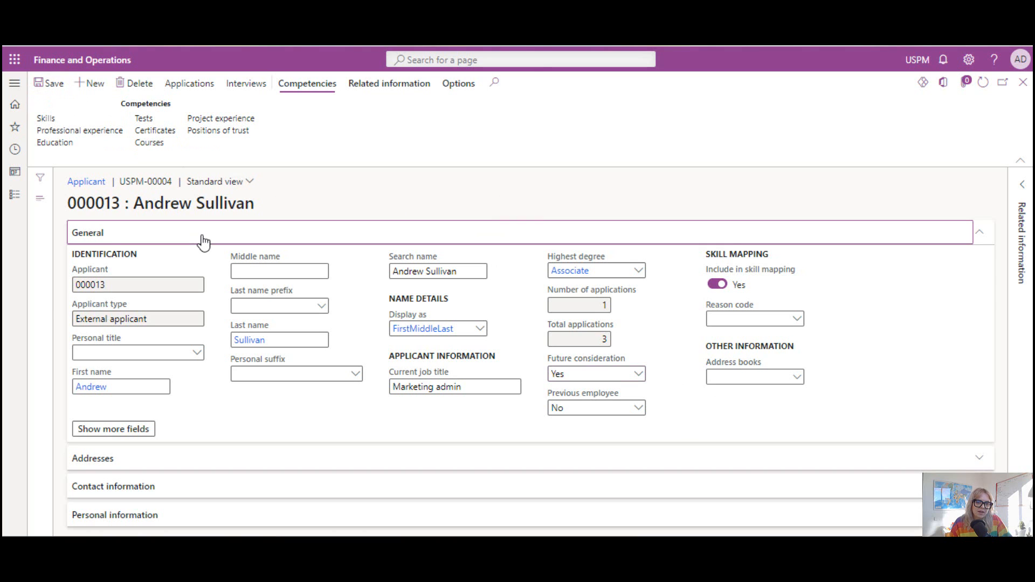
click(186, 264)
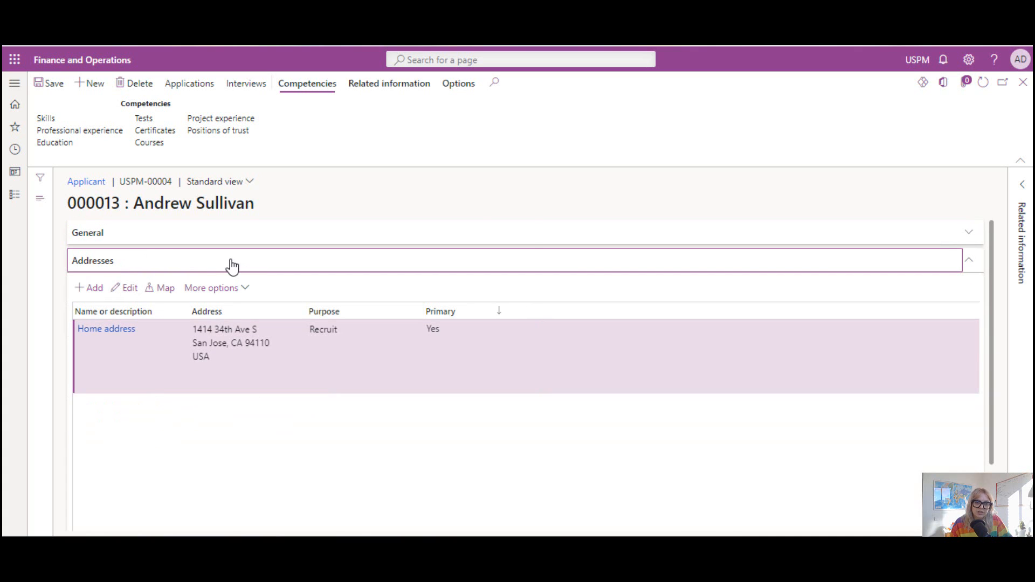
click(230, 264)
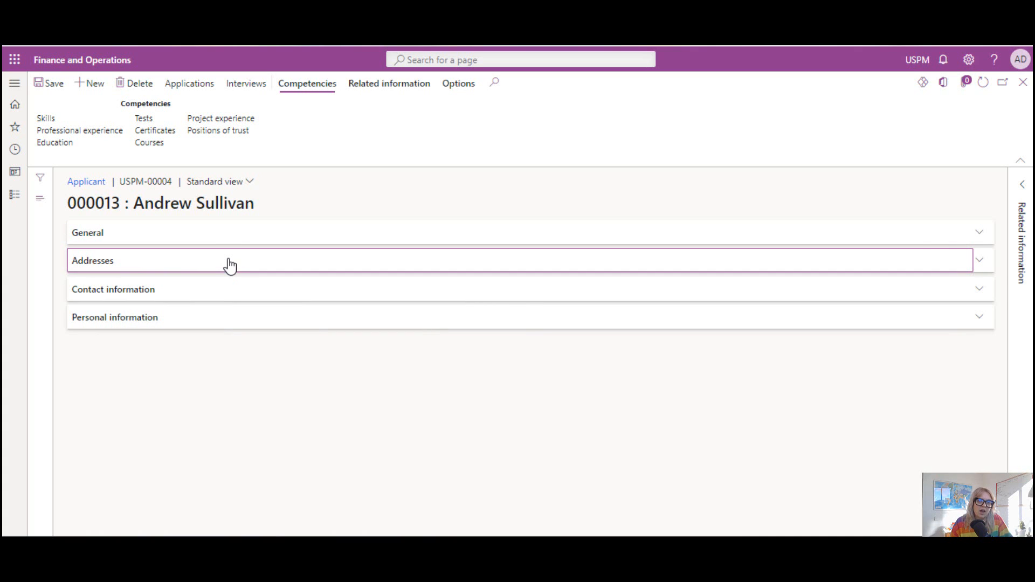
click(226, 291)
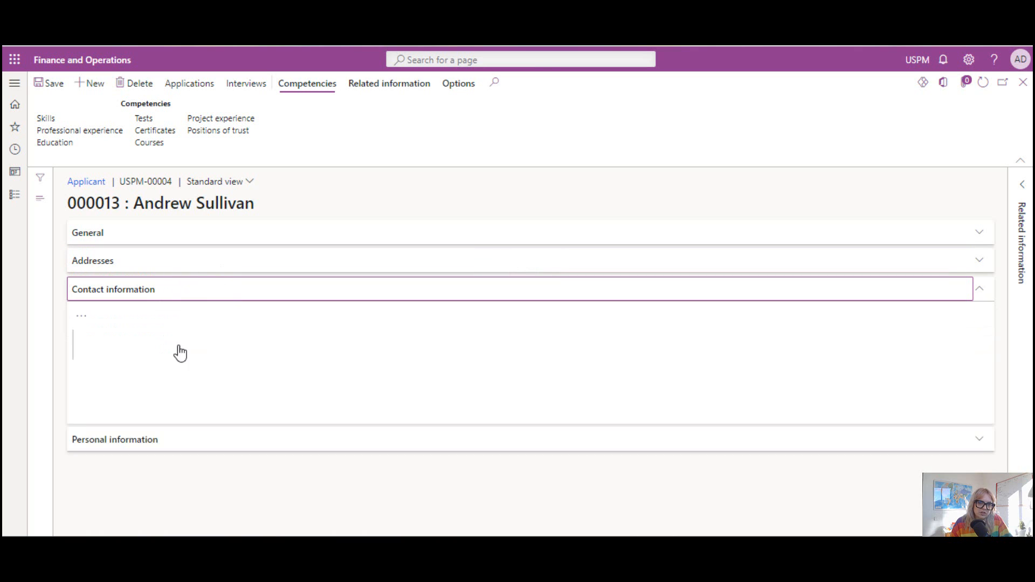
click(183, 294)
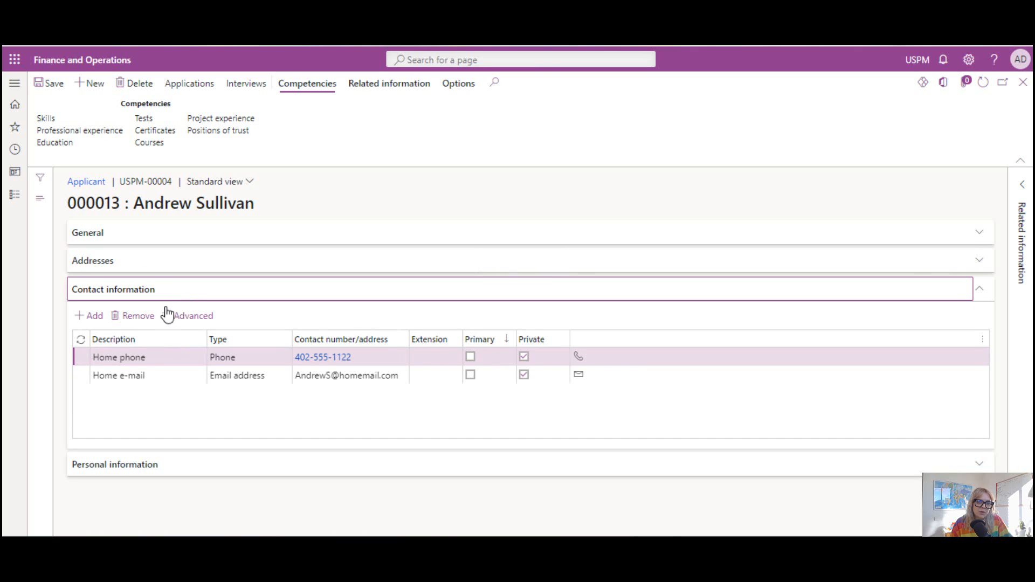
click(204, 323)
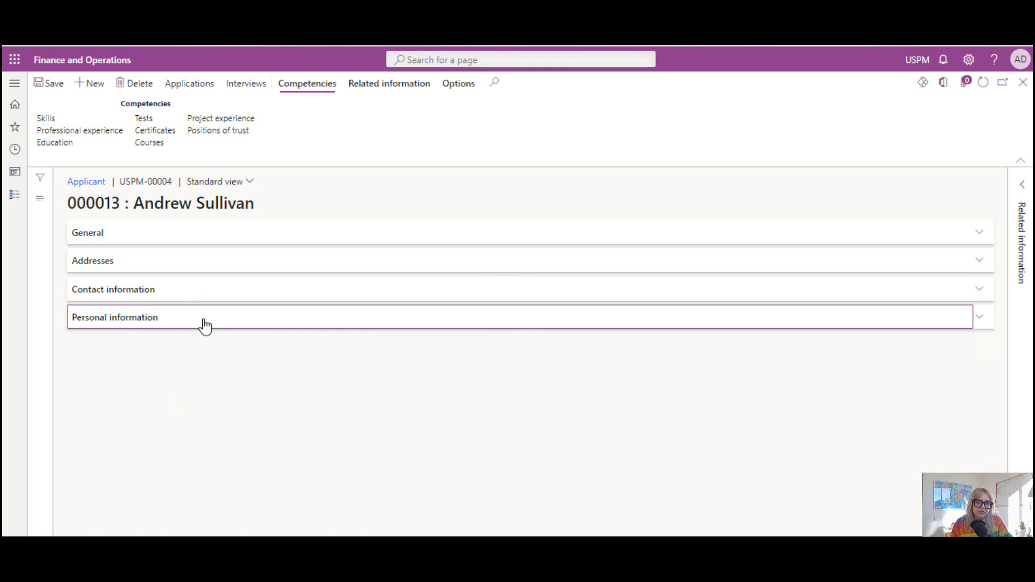
click(396, 317)
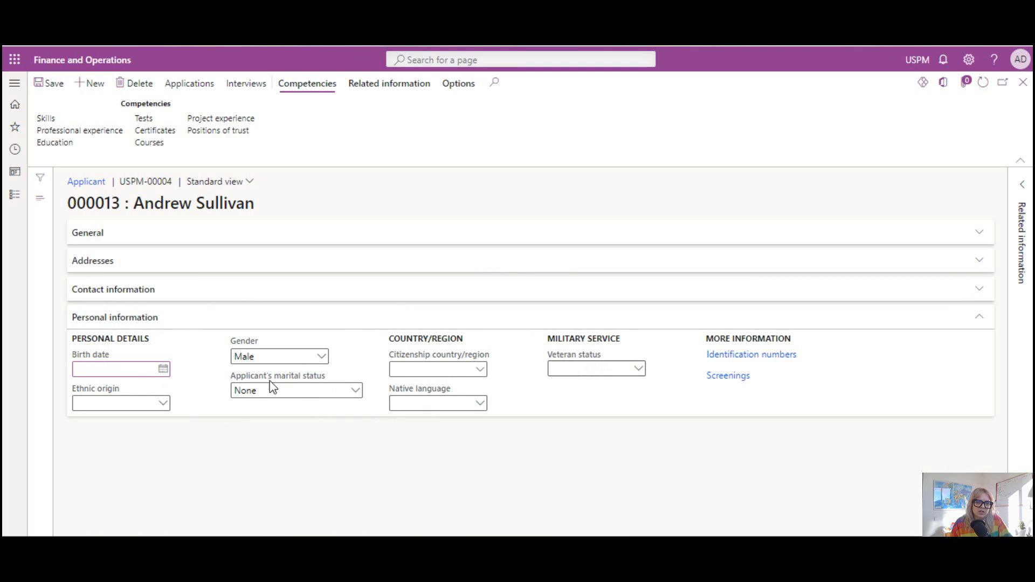
click(244, 321)
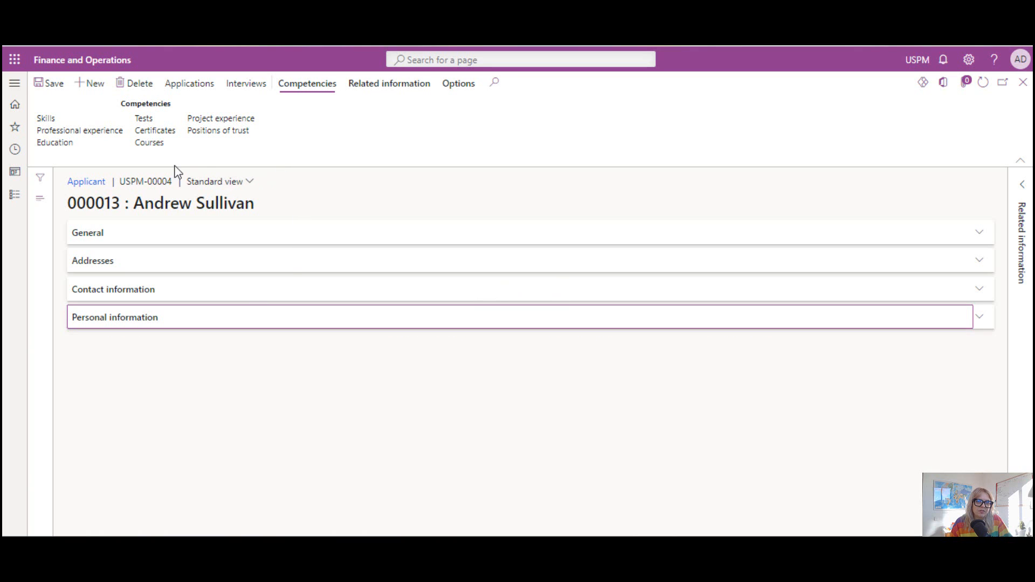
Review the applicant's skills and professional experience records, and show the related information options on the applicant record.
click(54, 119)
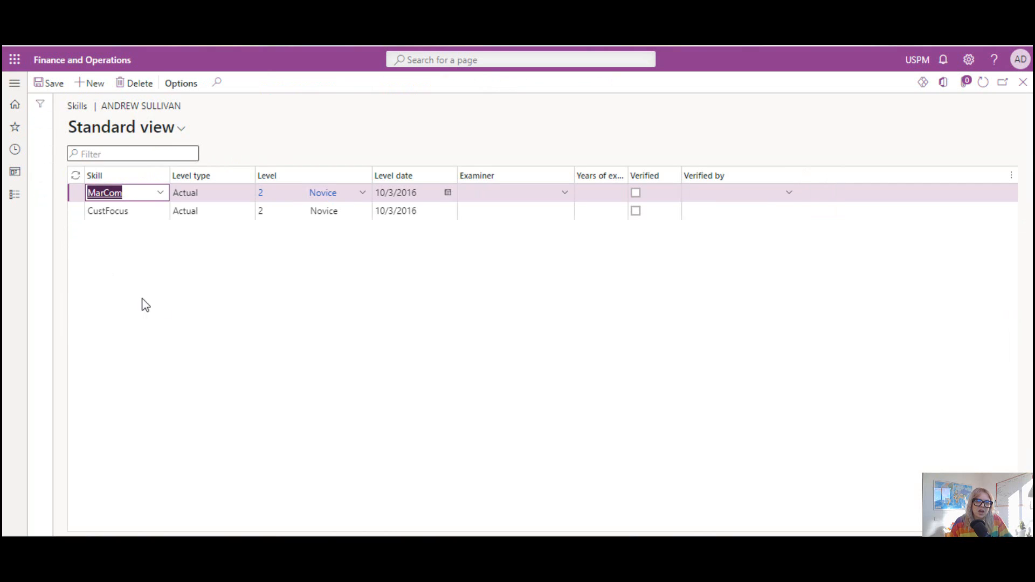
click(1022, 86)
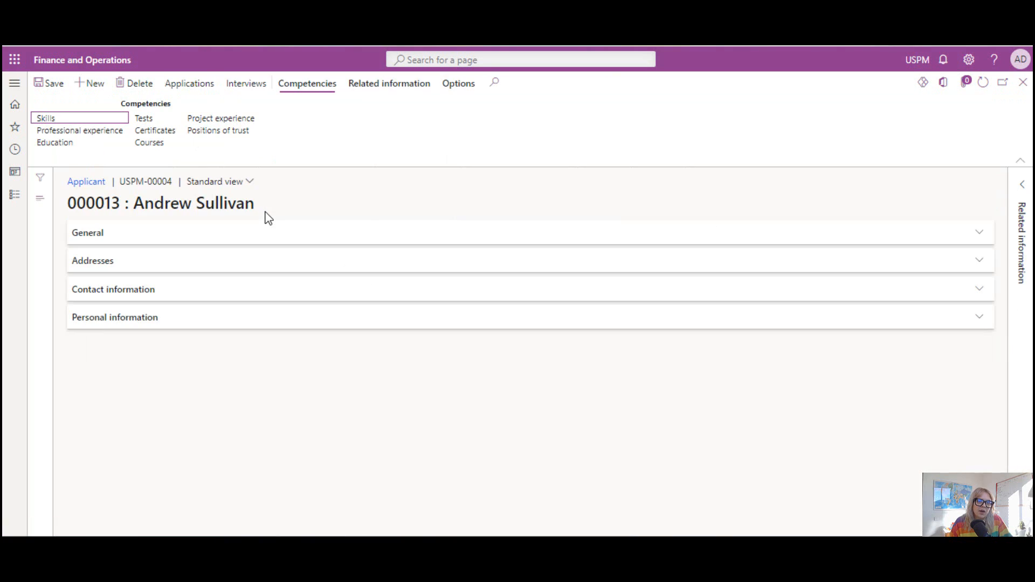
click(101, 135)
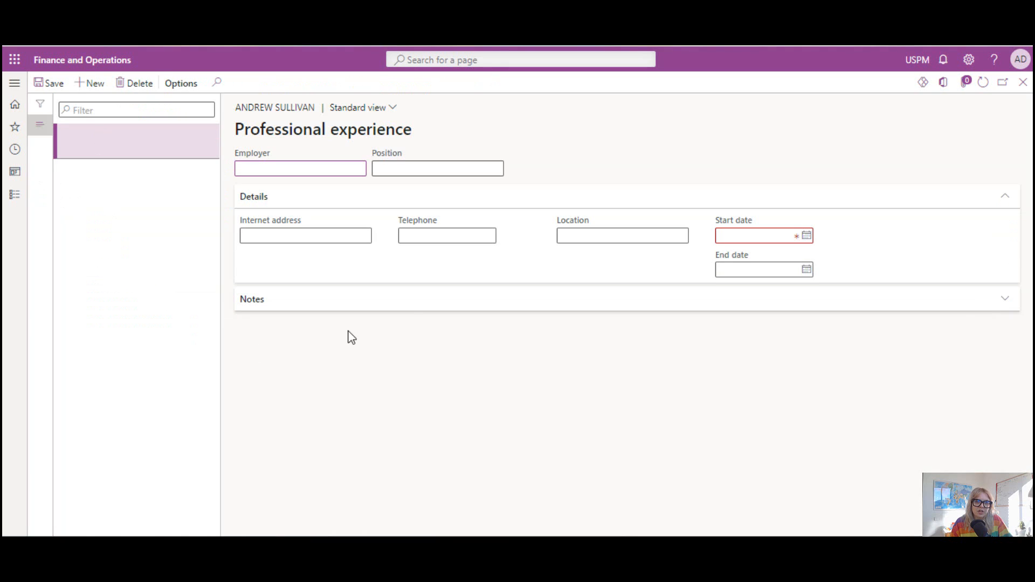
click(1023, 83)
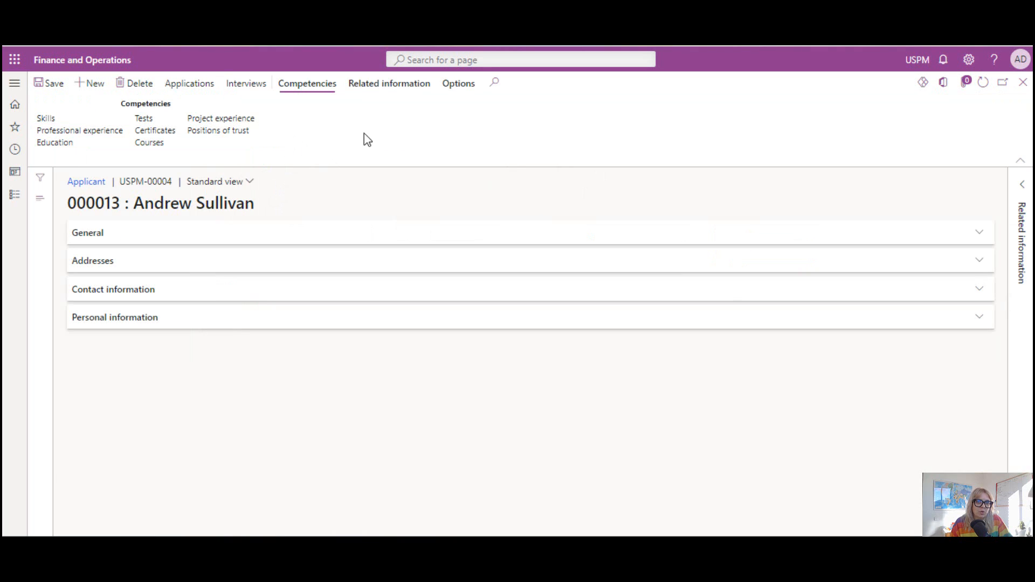
click(388, 93)
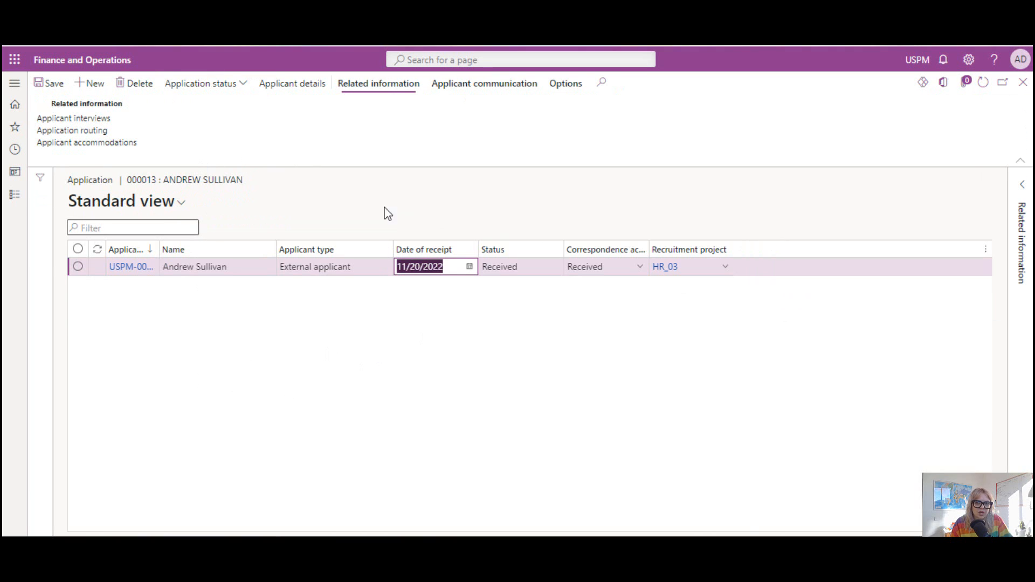
Update the status of the applicant's HR_03 application to Confirmed and show the applicant communication options.
click(247, 88)
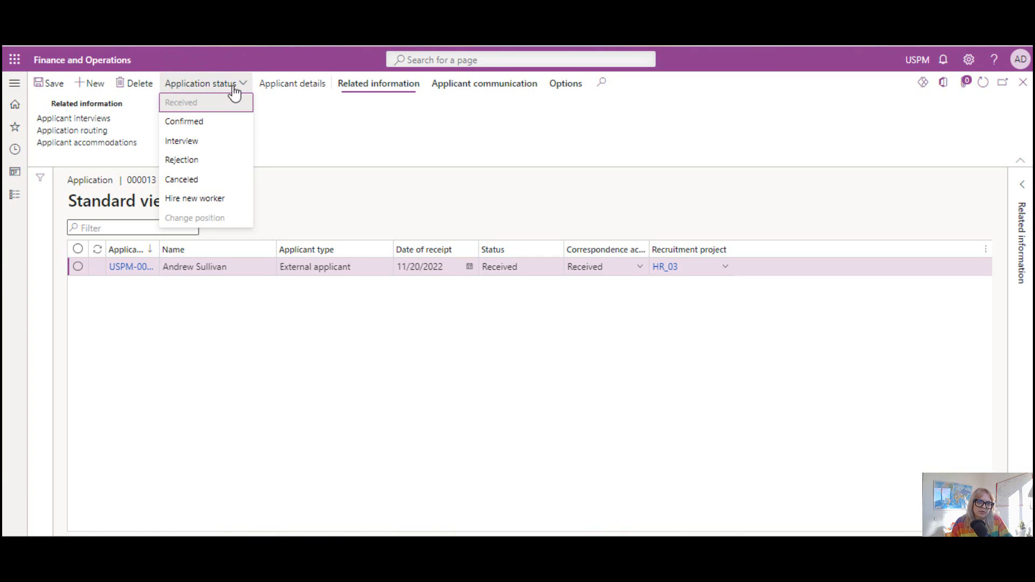
click(225, 128)
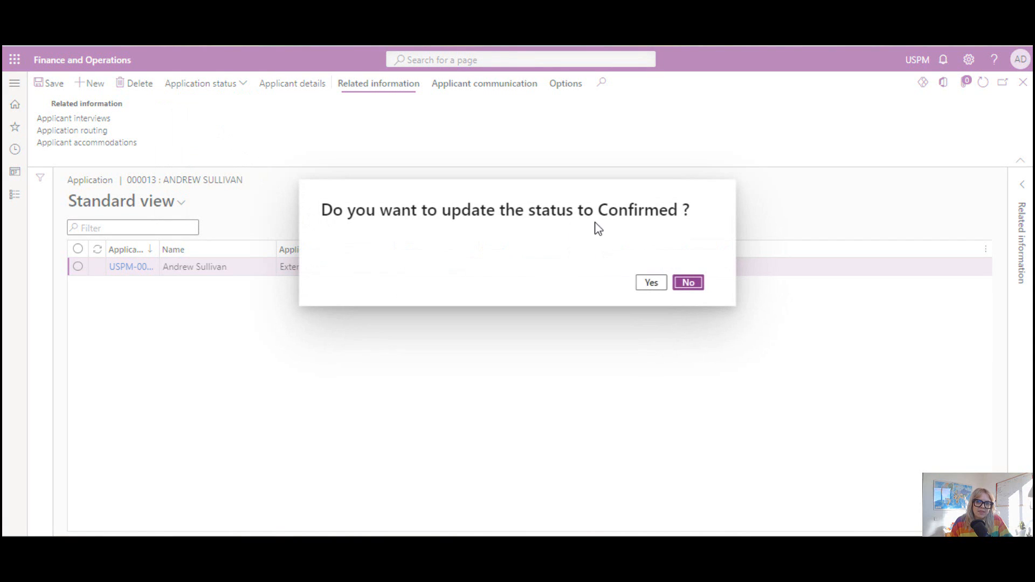
click(653, 283)
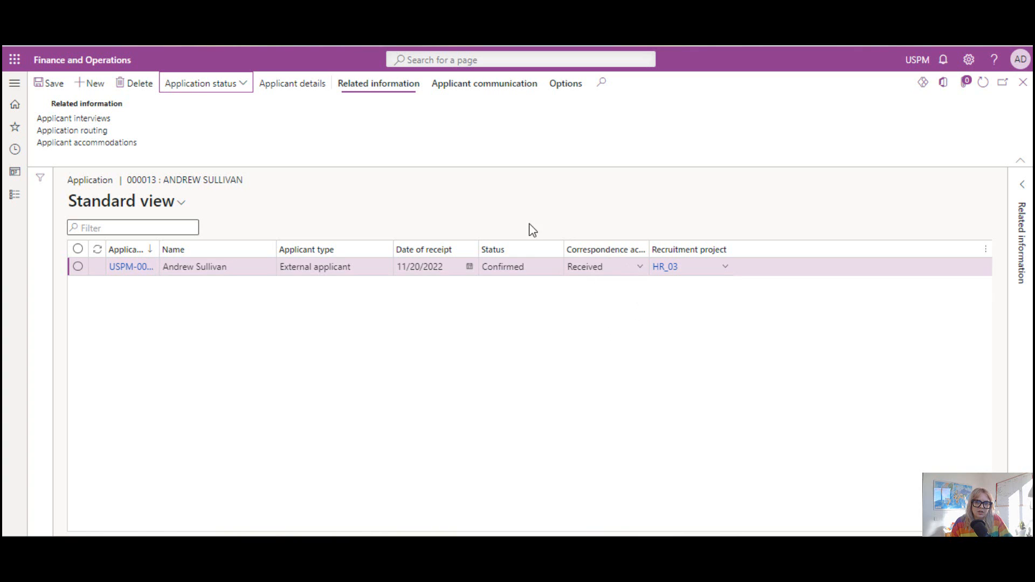
click(490, 327)
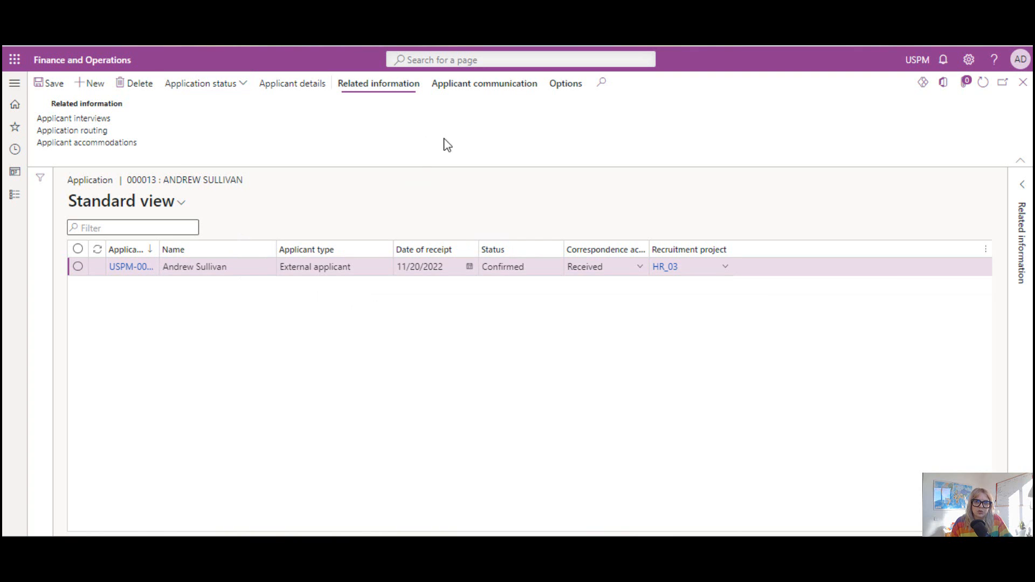
click(475, 88)
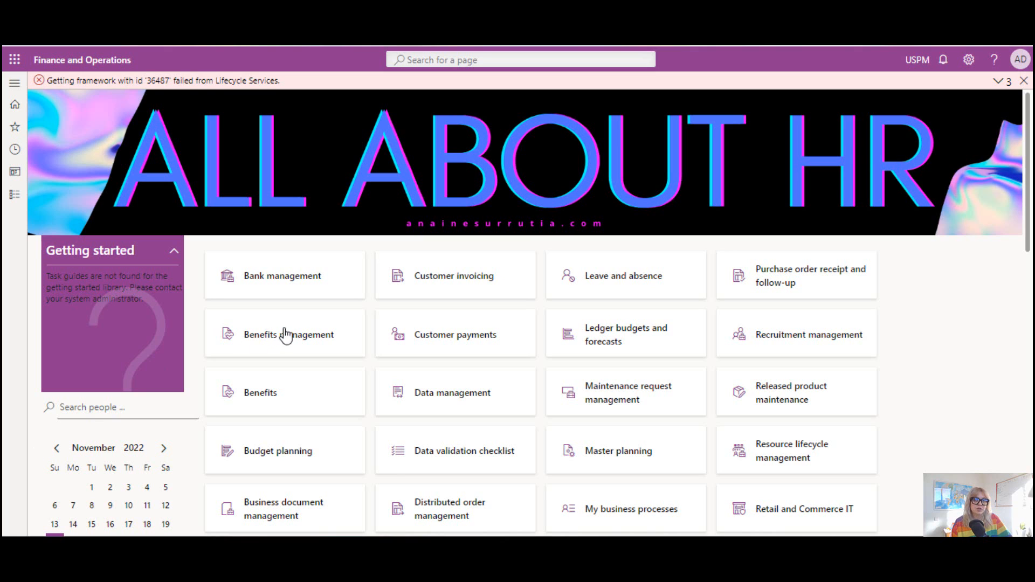
Go to the open jobs in Employee self service and submit an application for the Sales Associate - east job.
click(14, 82)
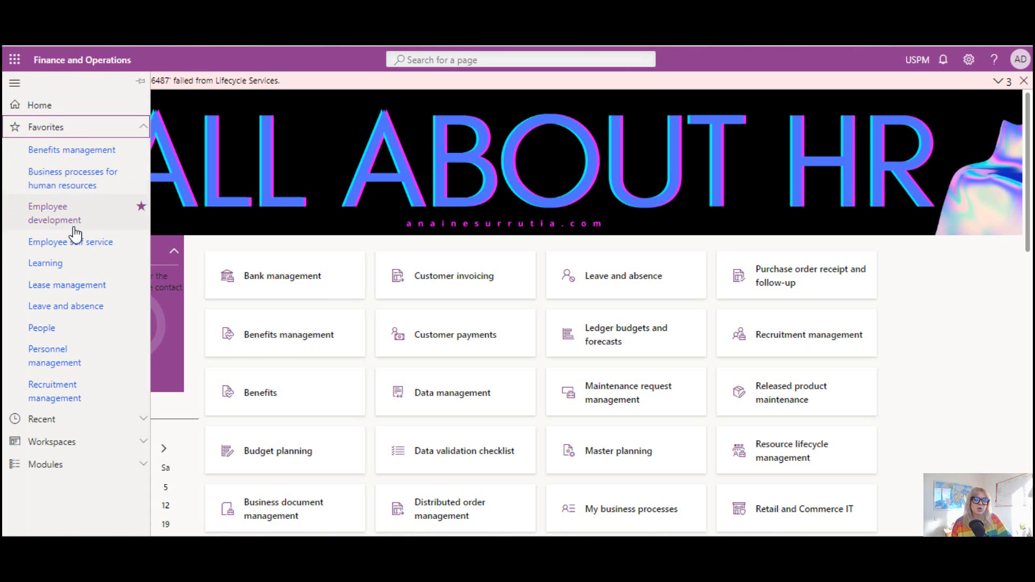
click(81, 247)
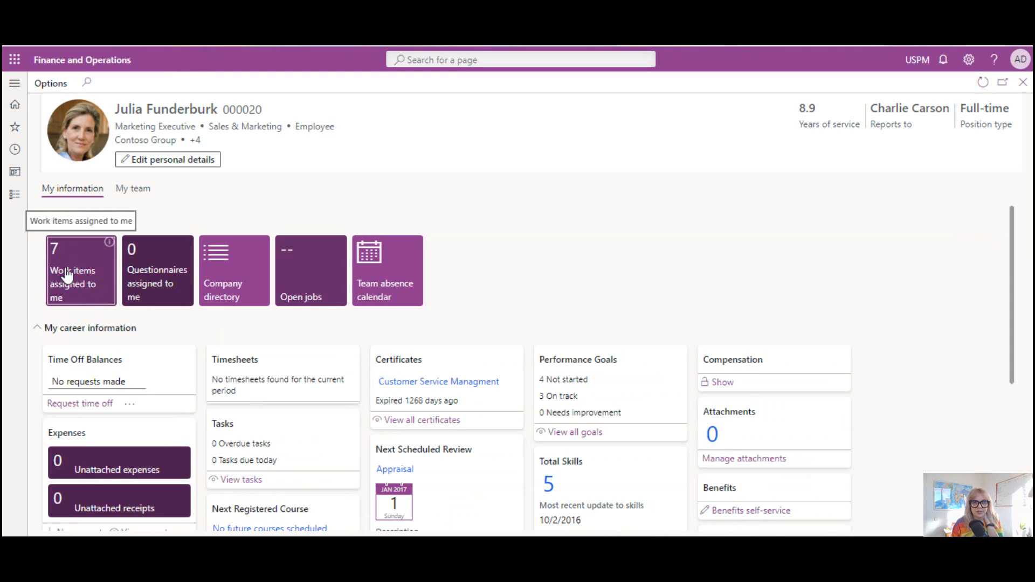
click(313, 294)
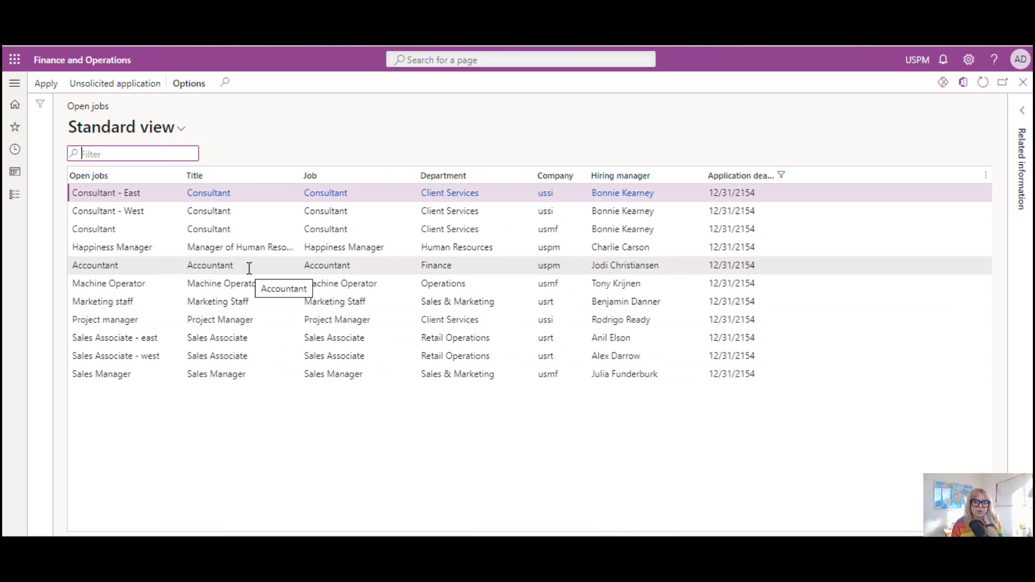
click(251, 339)
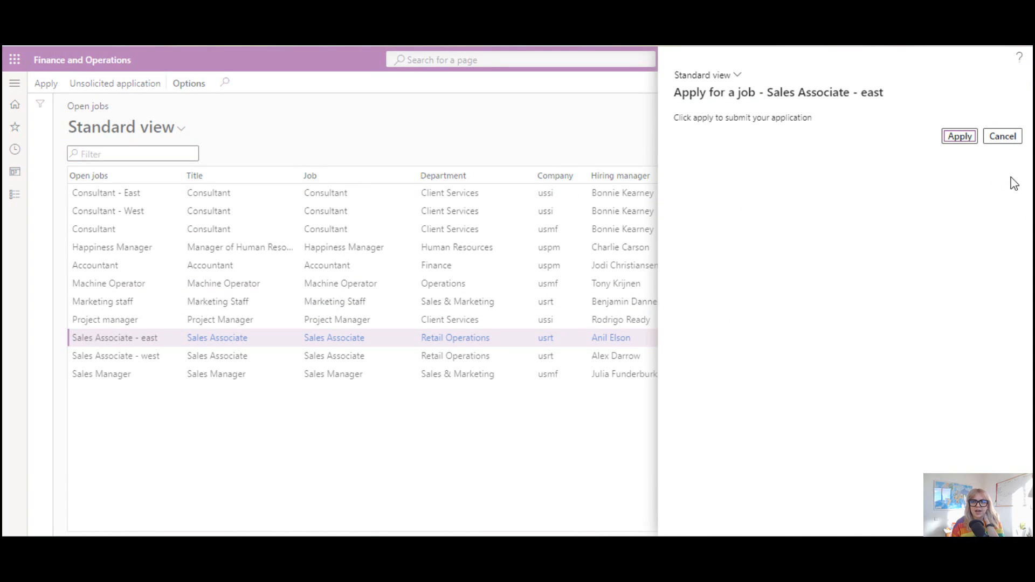
click(954, 136)
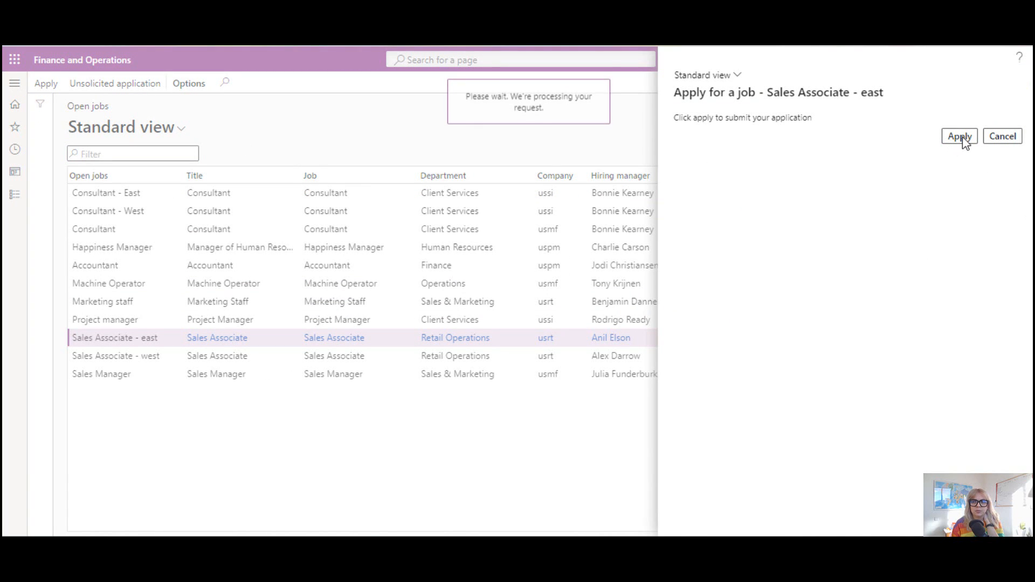